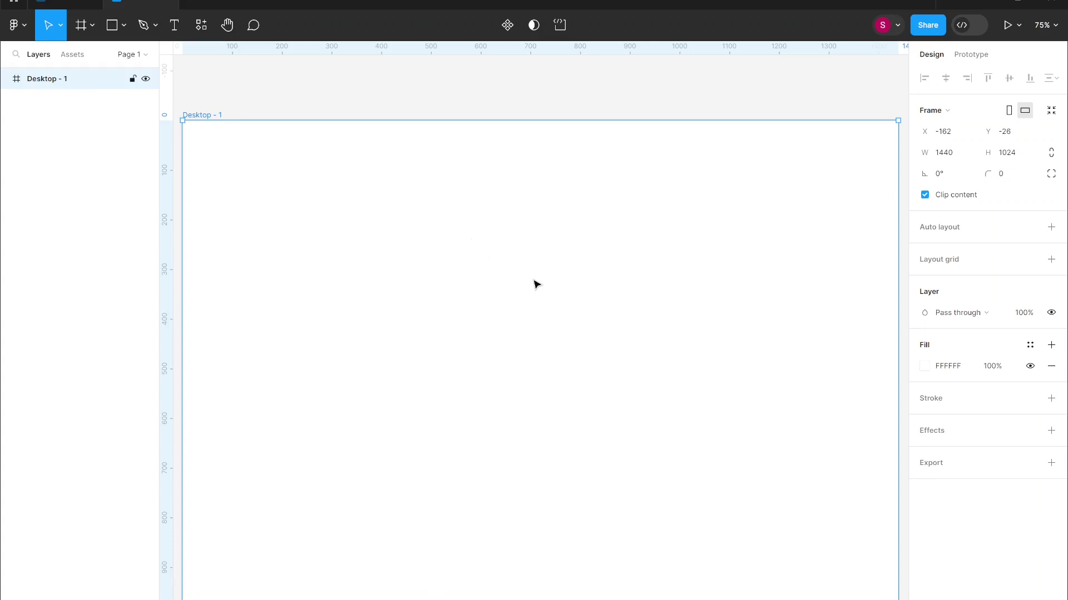
Select the Rectangle tool and show its list of shape tools.
click(113, 26)
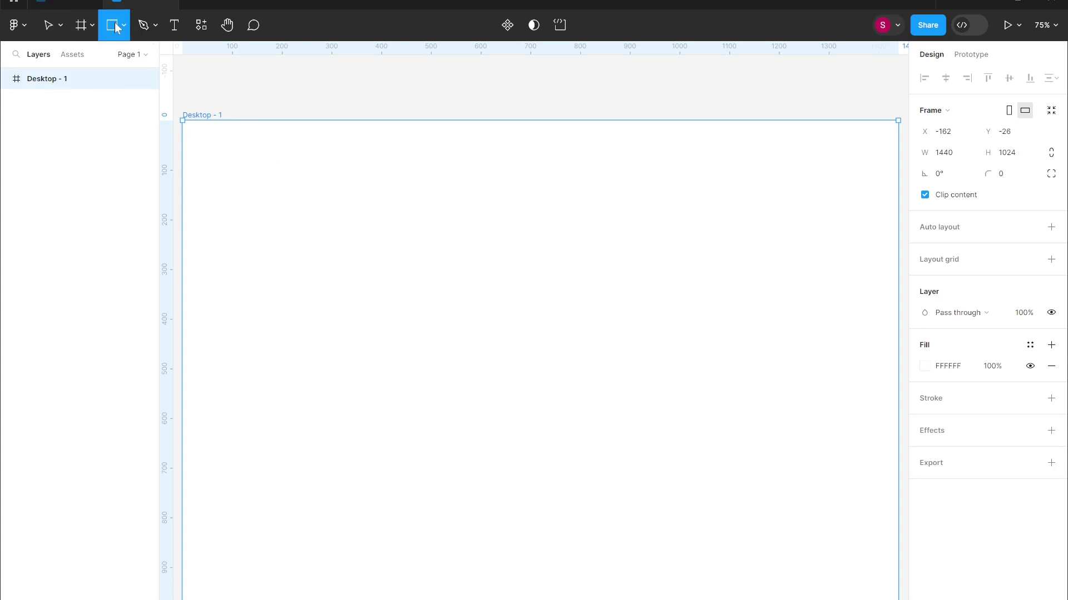
click(123, 27)
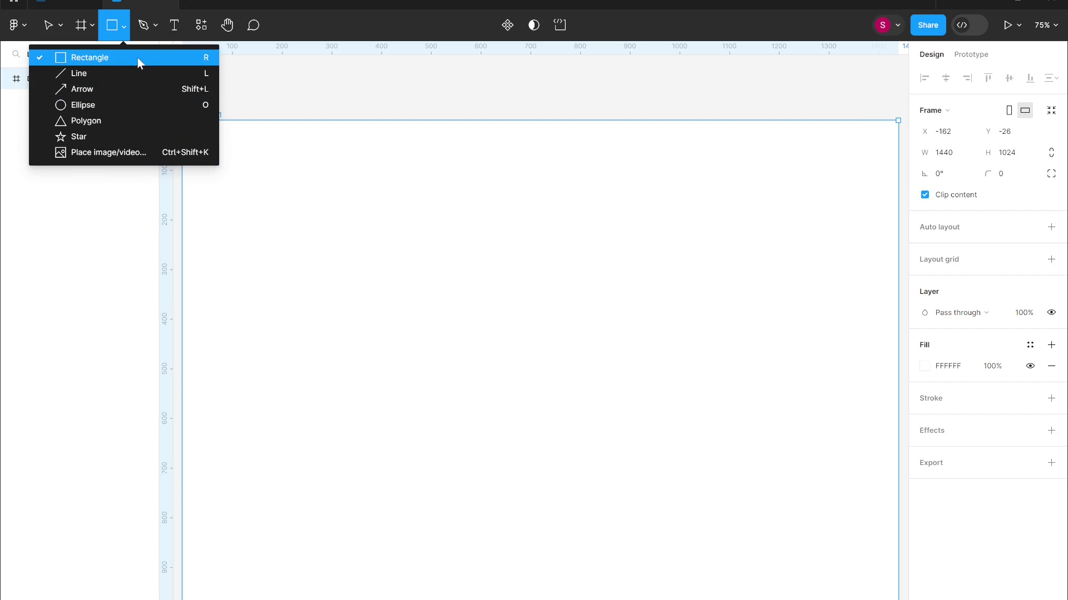
Draw a grey 328×176 rectangle near the top-left of Desktop - 1.
click(195, 61)
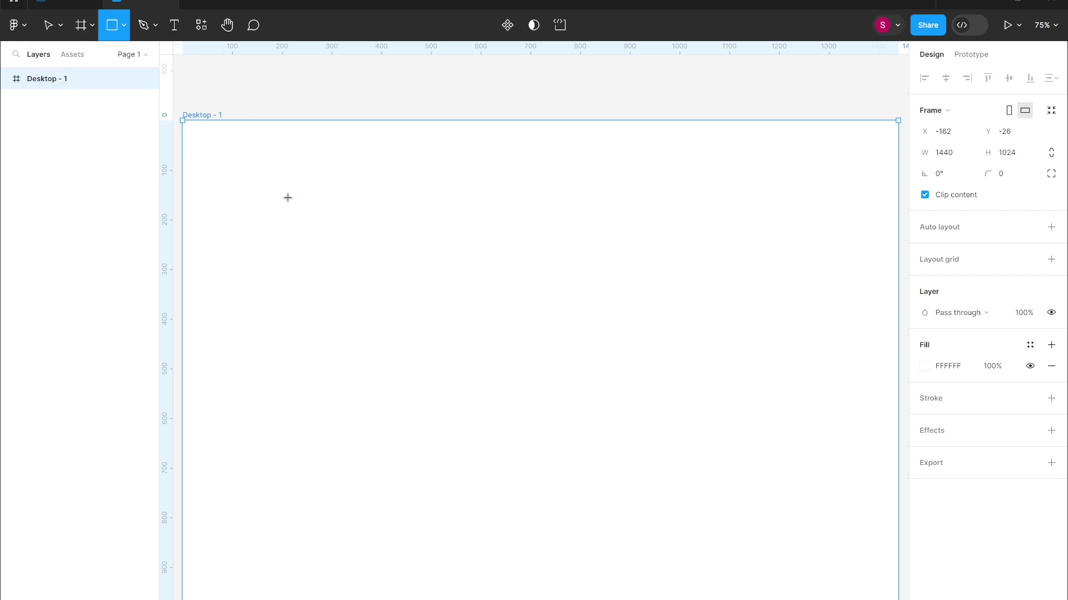
drag(262, 177, 425, 265)
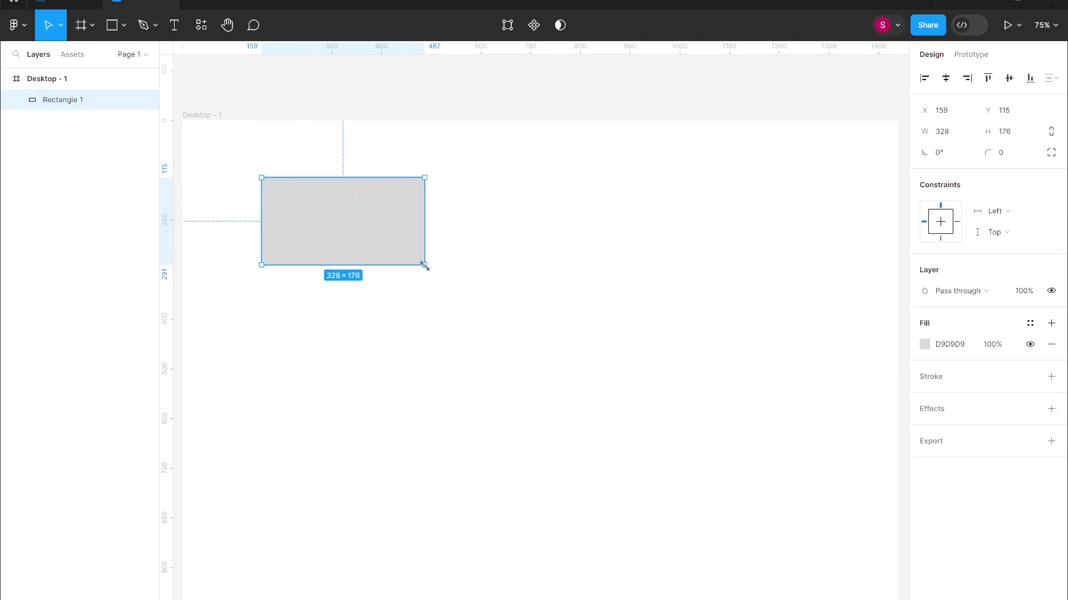
click(533, 181)
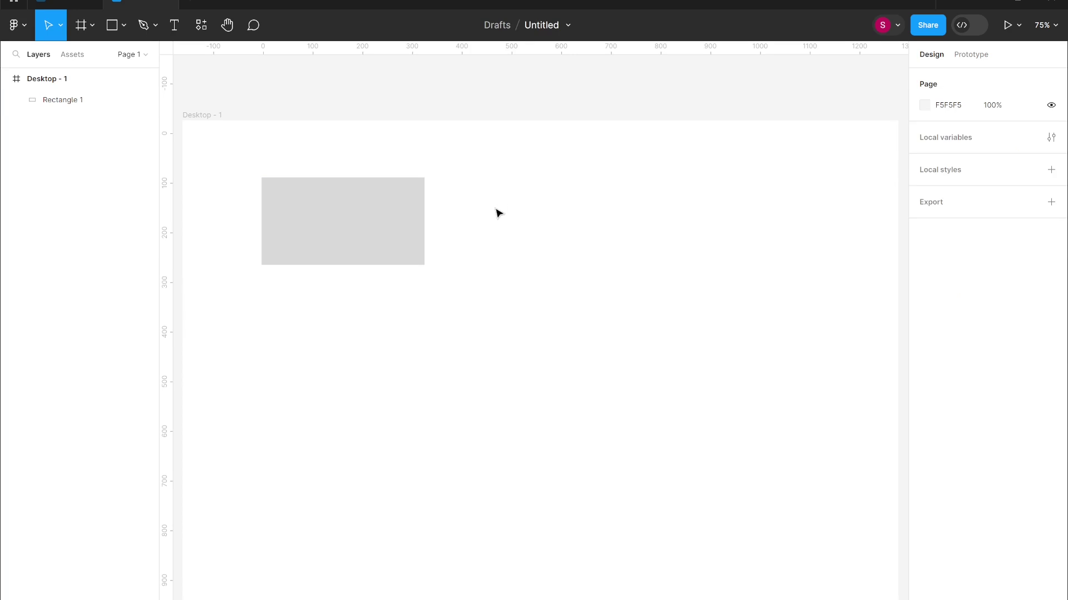
Draw a trial square beside the rectangle, then delete it.
key(r)
drag(493, 210, 621, 300)
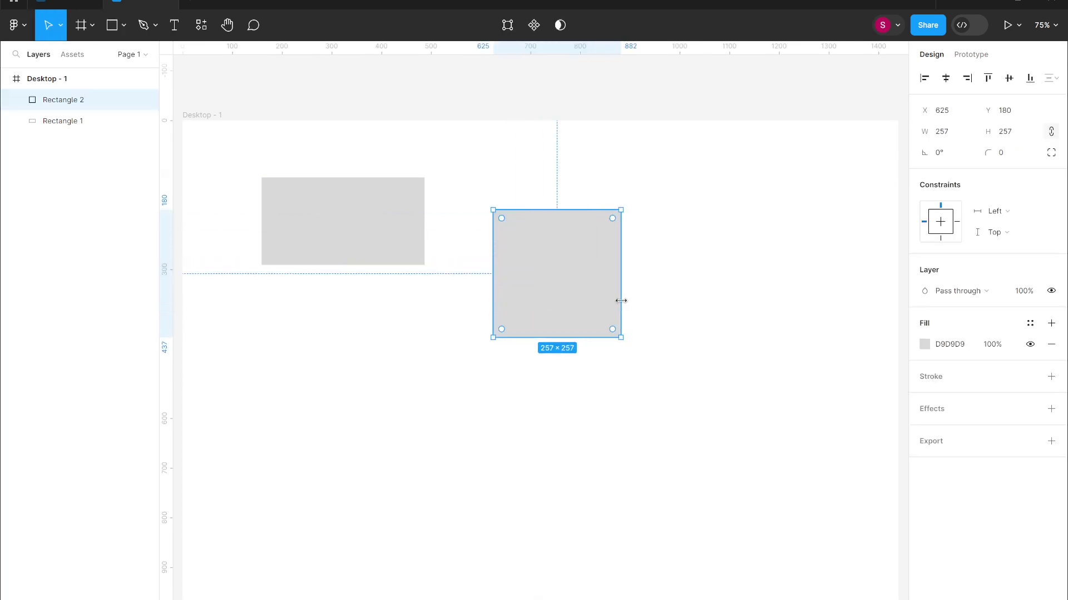
click(653, 295)
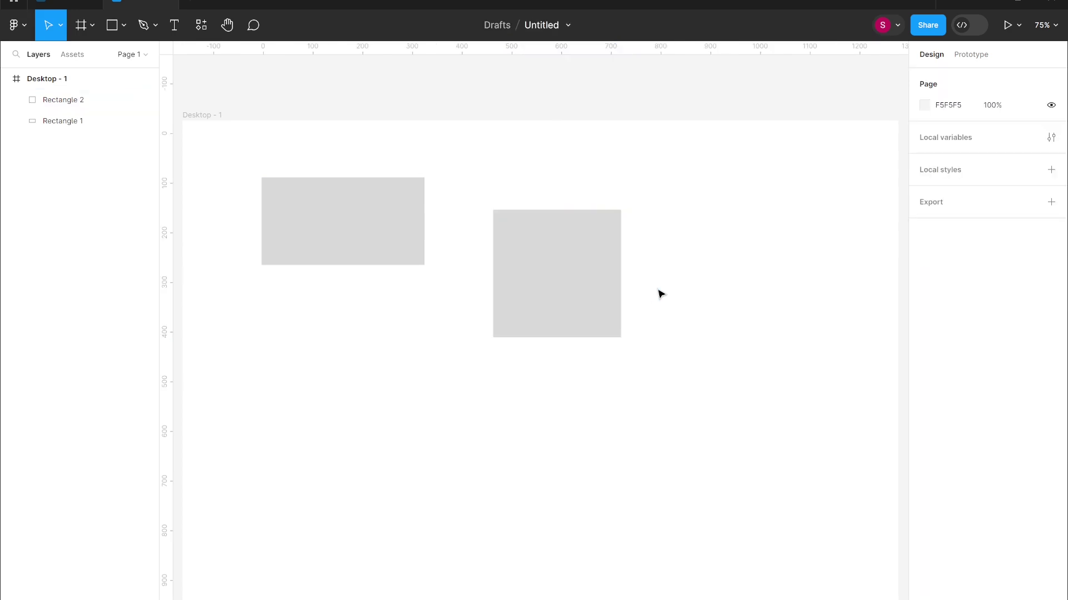
click(587, 328)
key(Delete)
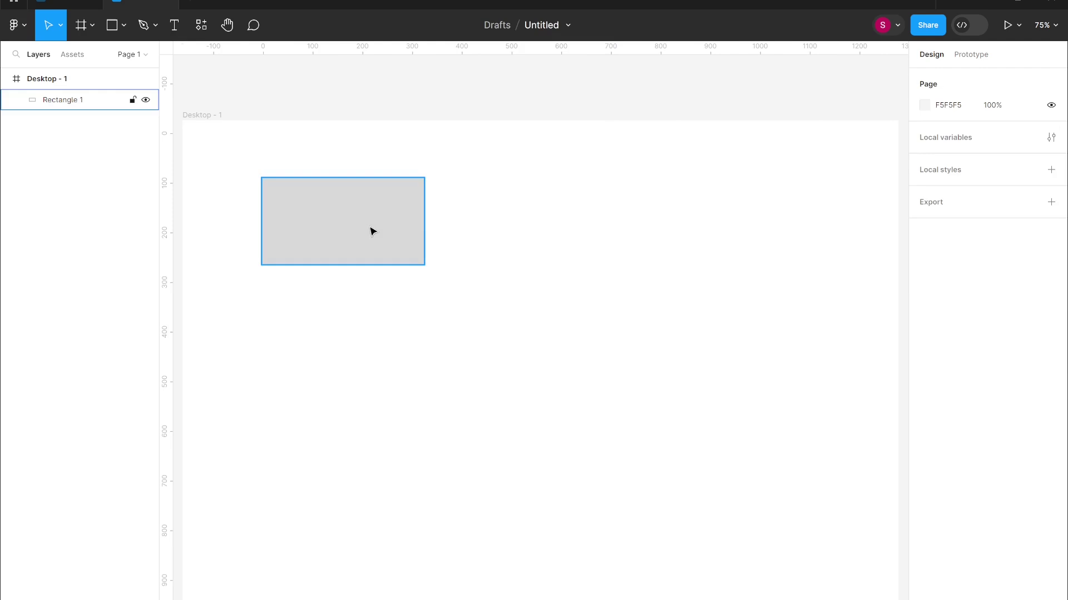
Select Rectangle 1, try each align option, and end with it centred both ways in the frame.
scroll(454, 267, up, 3)
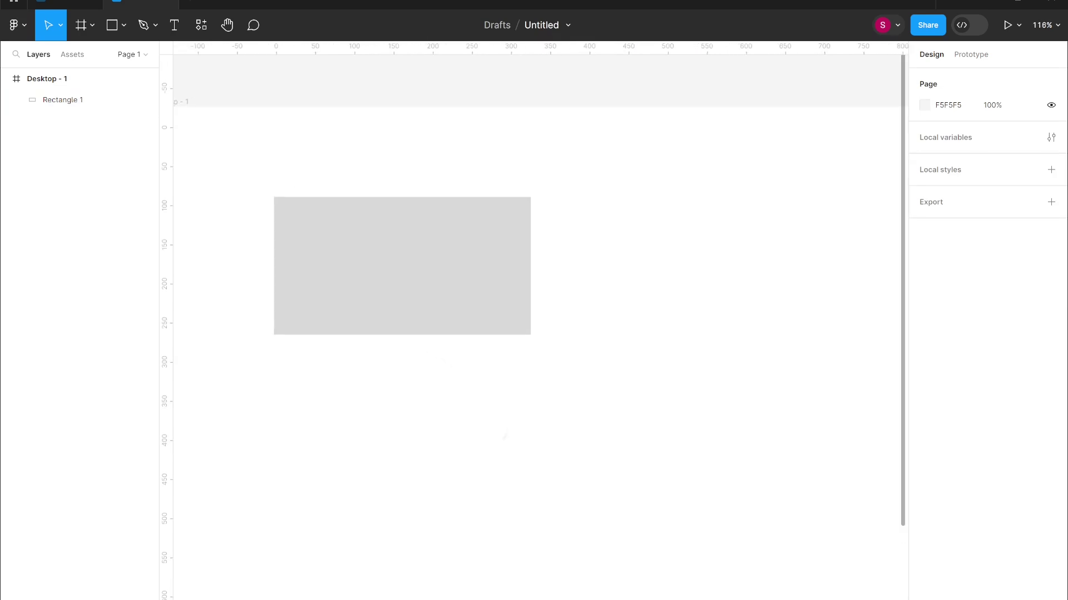
click(360, 254)
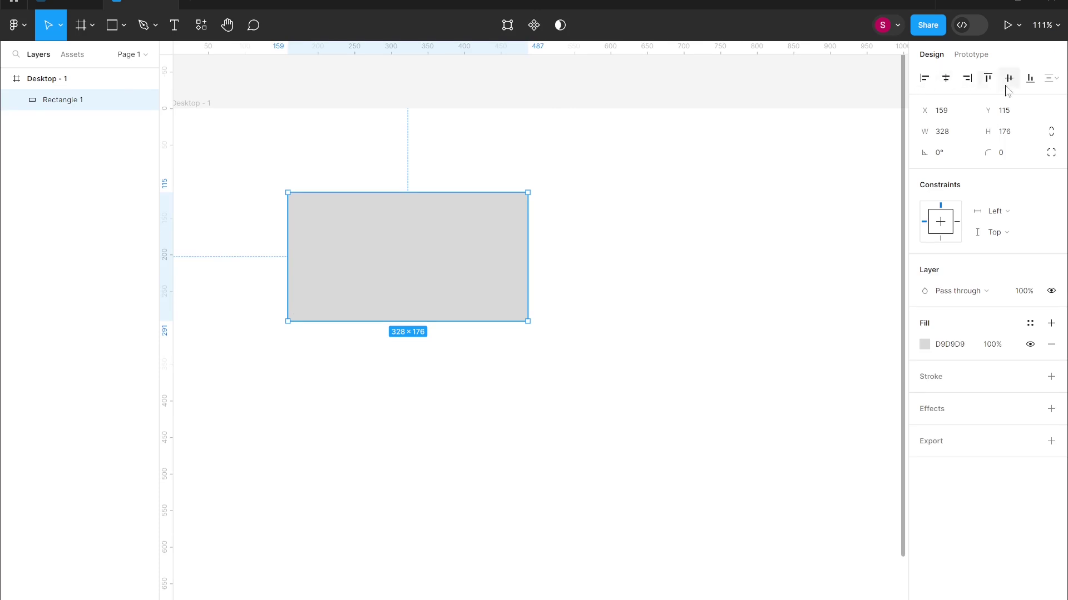
scroll(567, 453, down, 5)
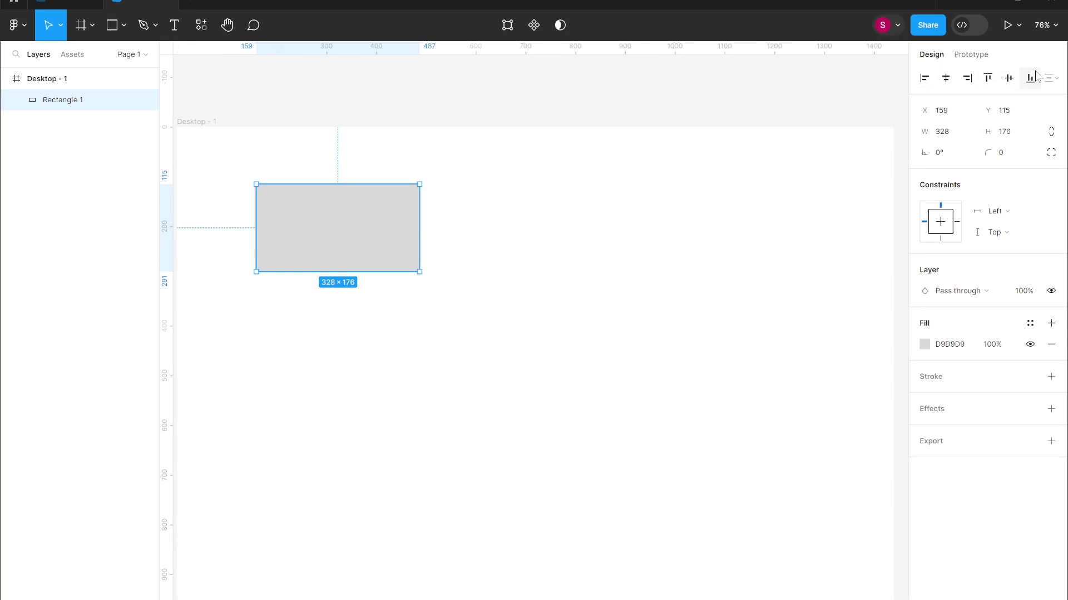
click(924, 78)
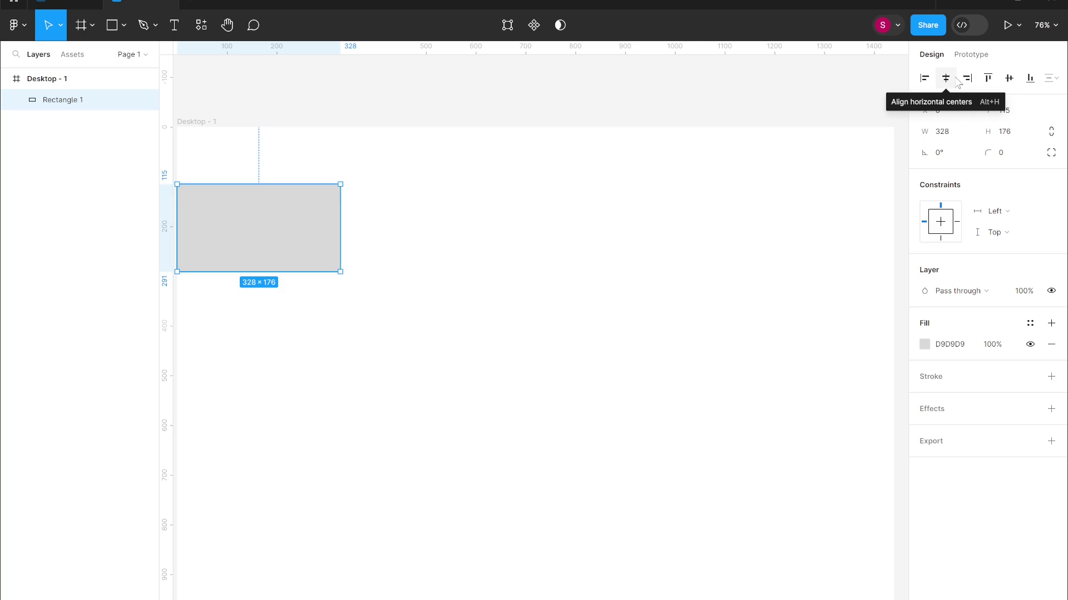
click(951, 81)
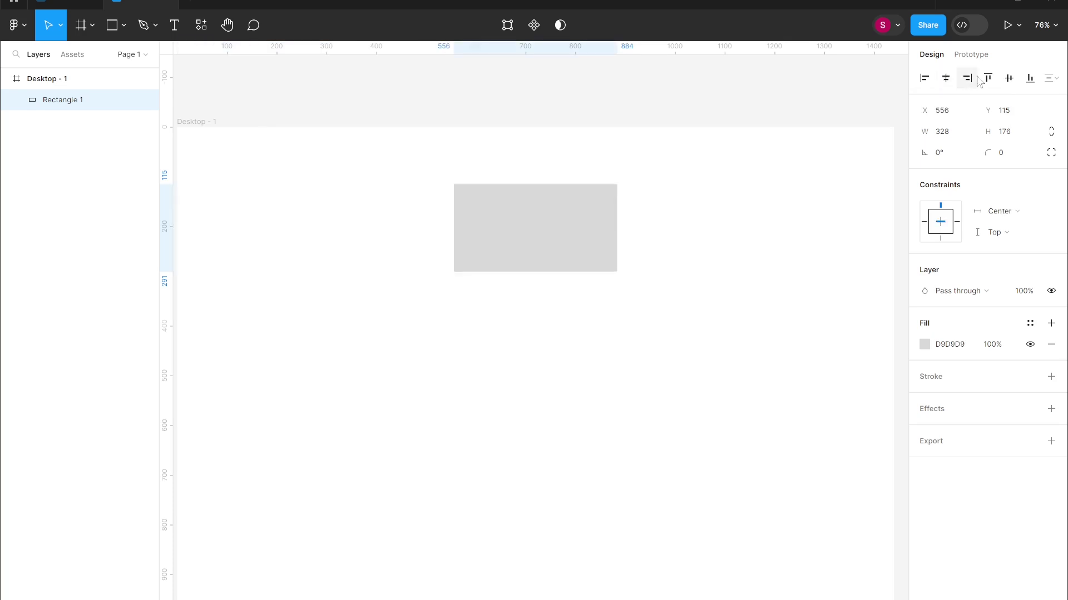
click(967, 78)
click(987, 79)
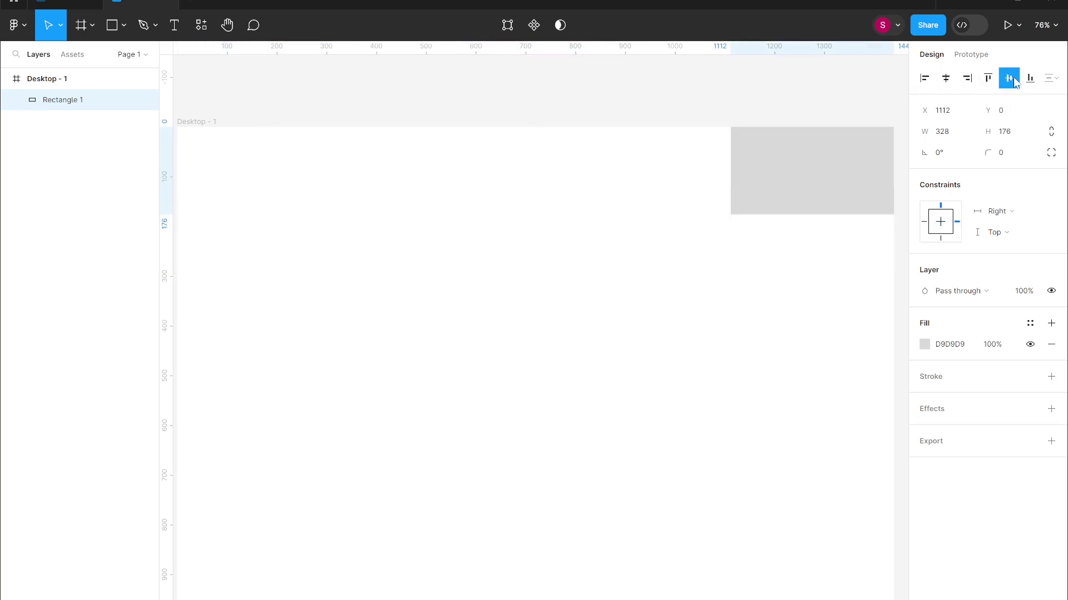
click(1009, 79)
click(1029, 79)
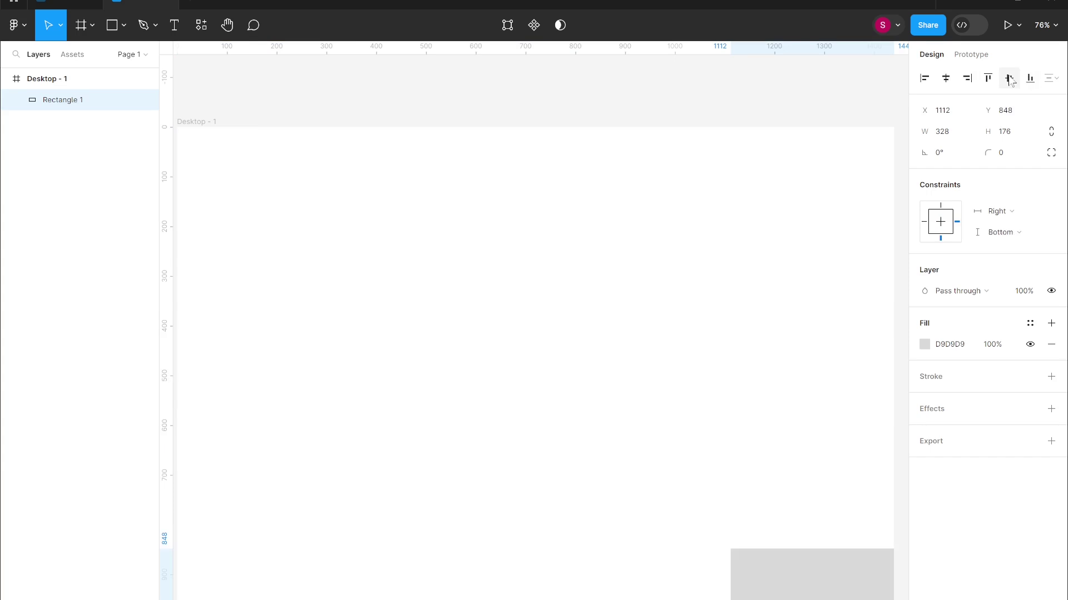
click(1009, 79)
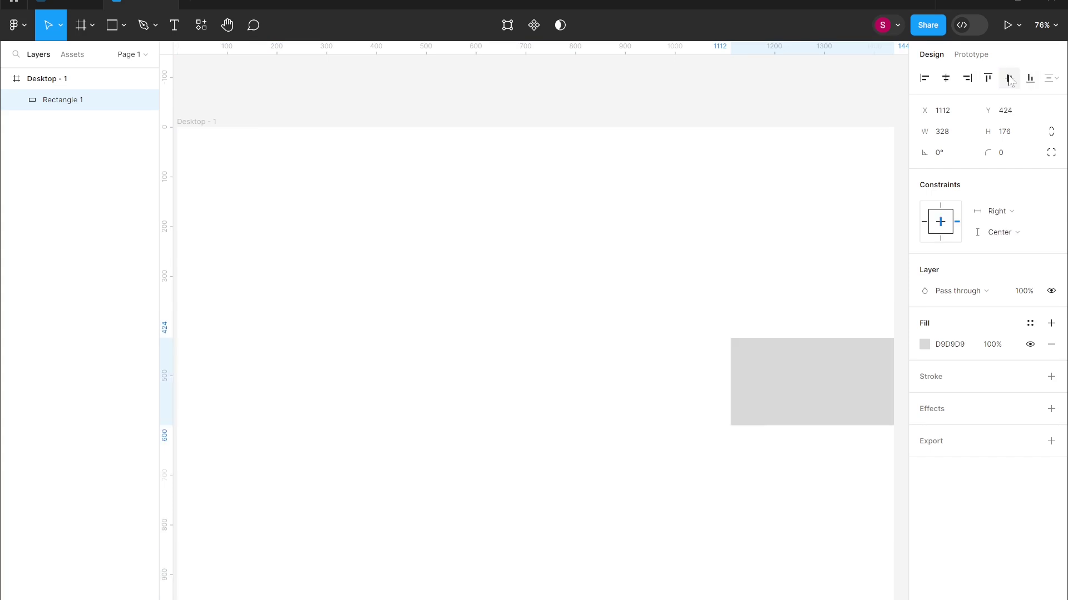
click(946, 77)
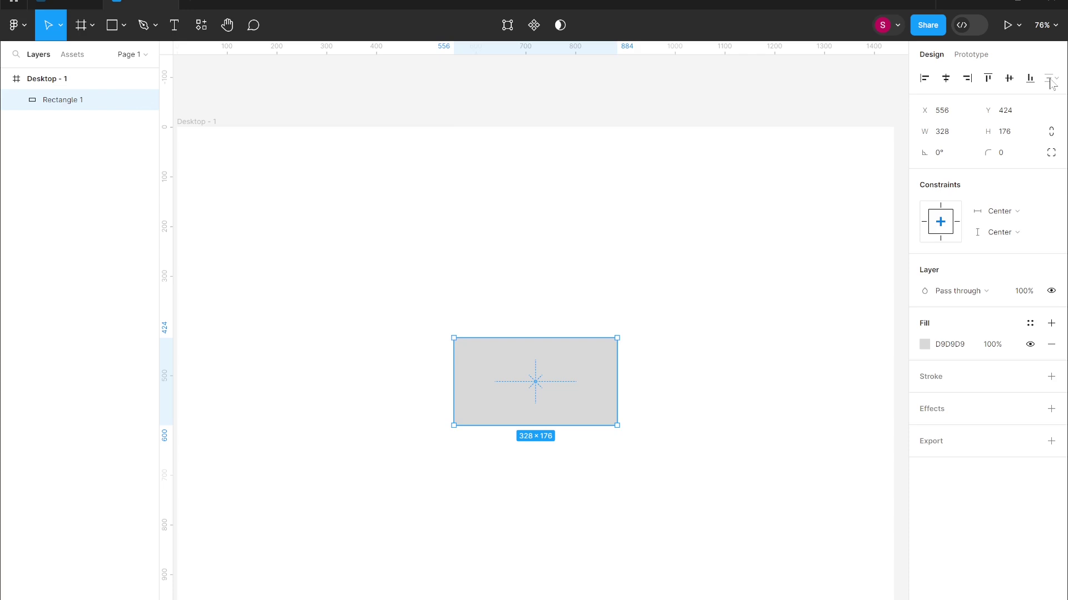
Duplicate the rectangle twice and stack the three copies vertically.
mouse_move(582, 385)
key(ctrl+d)
drag(578, 392, 584, 220)
click(584, 393)
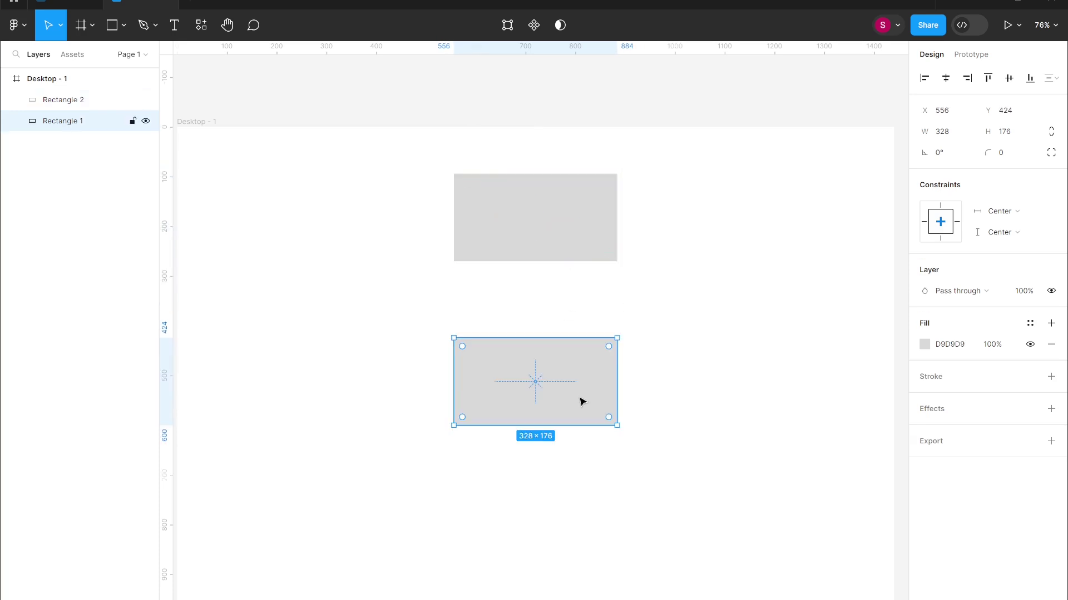
key(ctrl+d)
drag(575, 422, 574, 528)
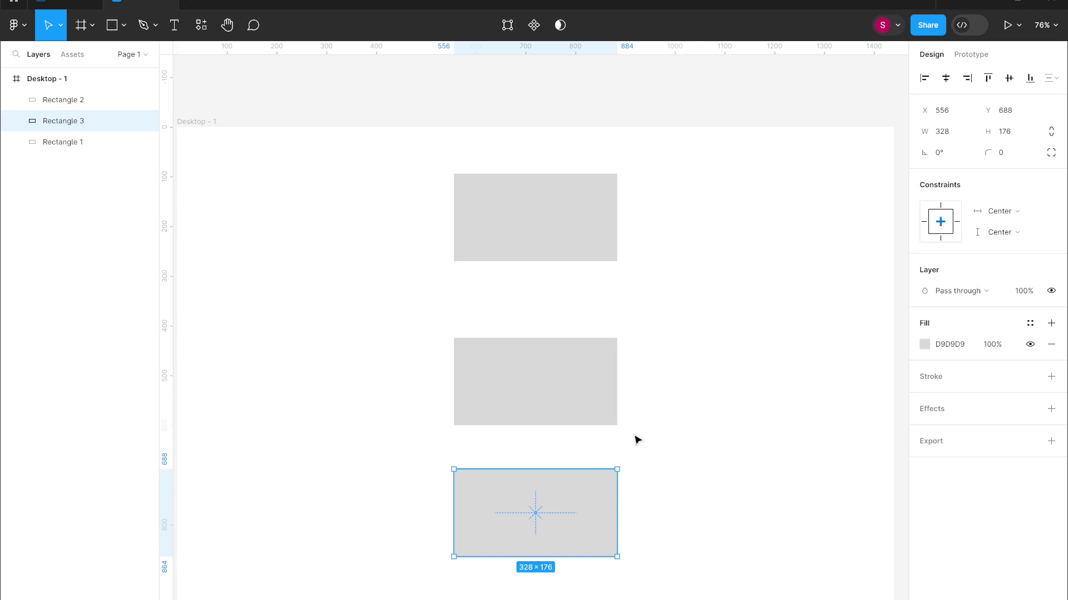
drag(596, 402, 598, 420)
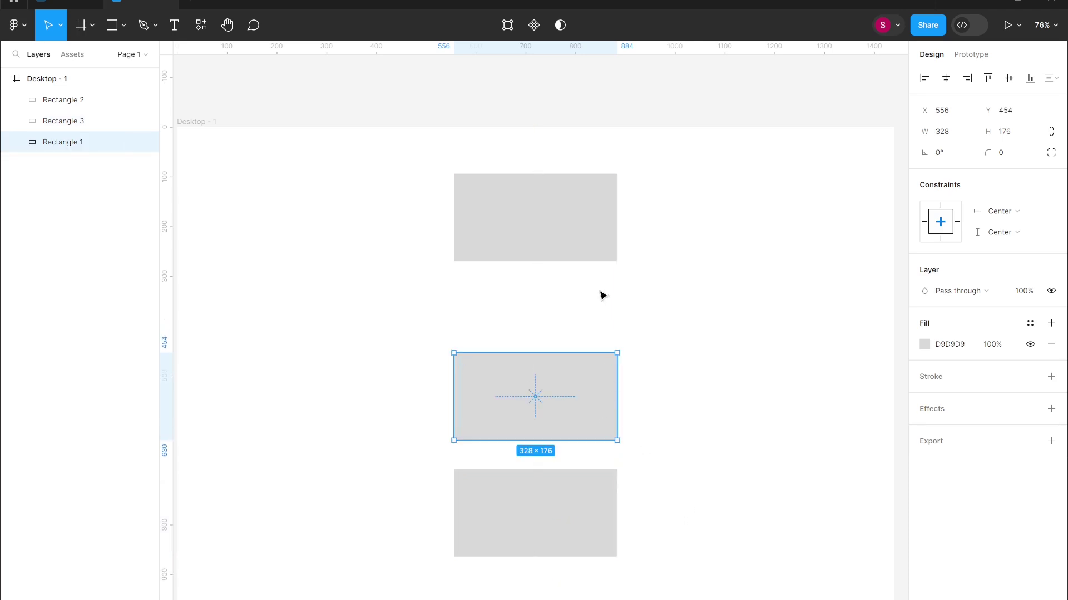
drag(606, 210, 606, 201)
Distribute the three rectangles evenly, then shift the middle and bottom ones right.
drag(702, 570, 414, 165)
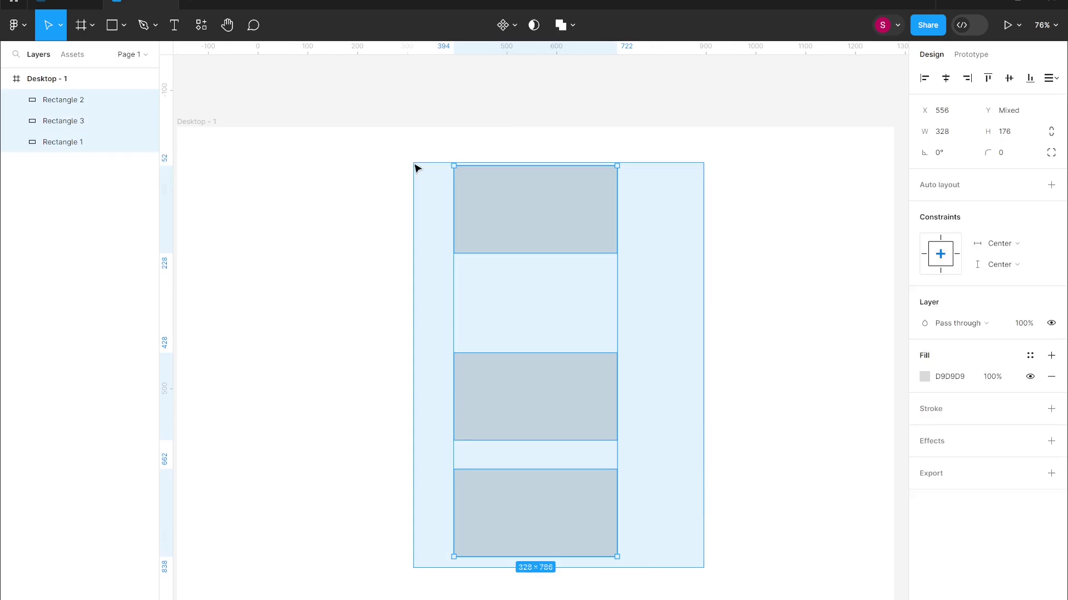
click(1044, 80)
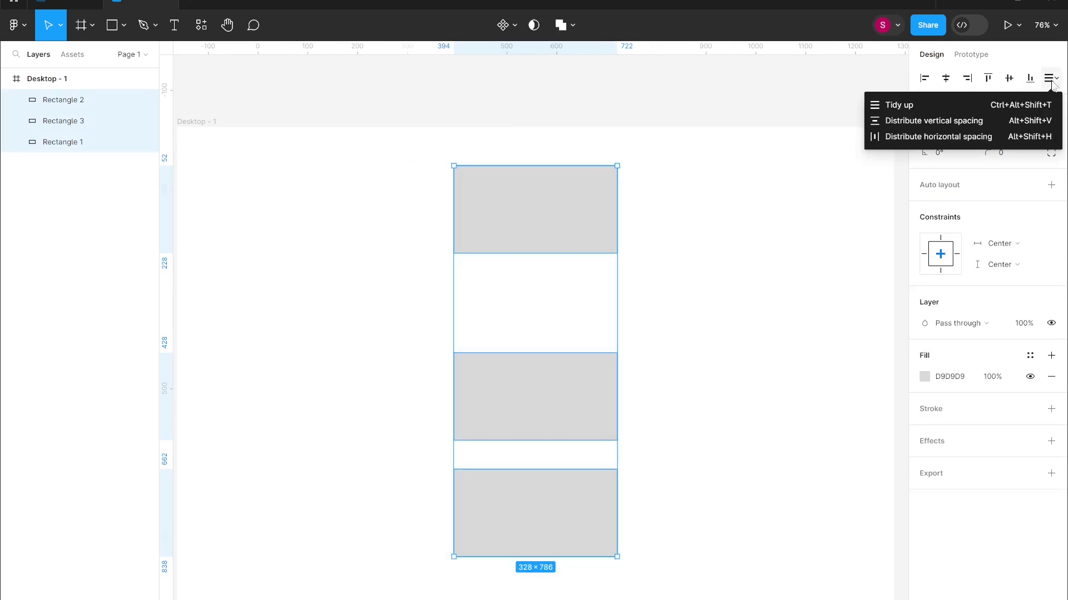
click(1021, 103)
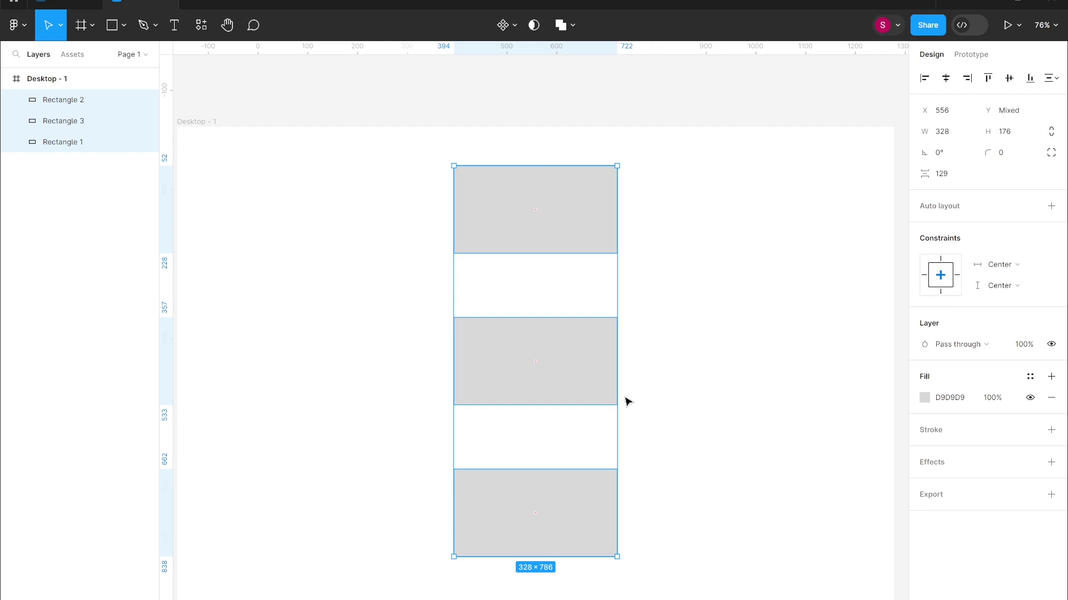
mouse_move(535, 287)
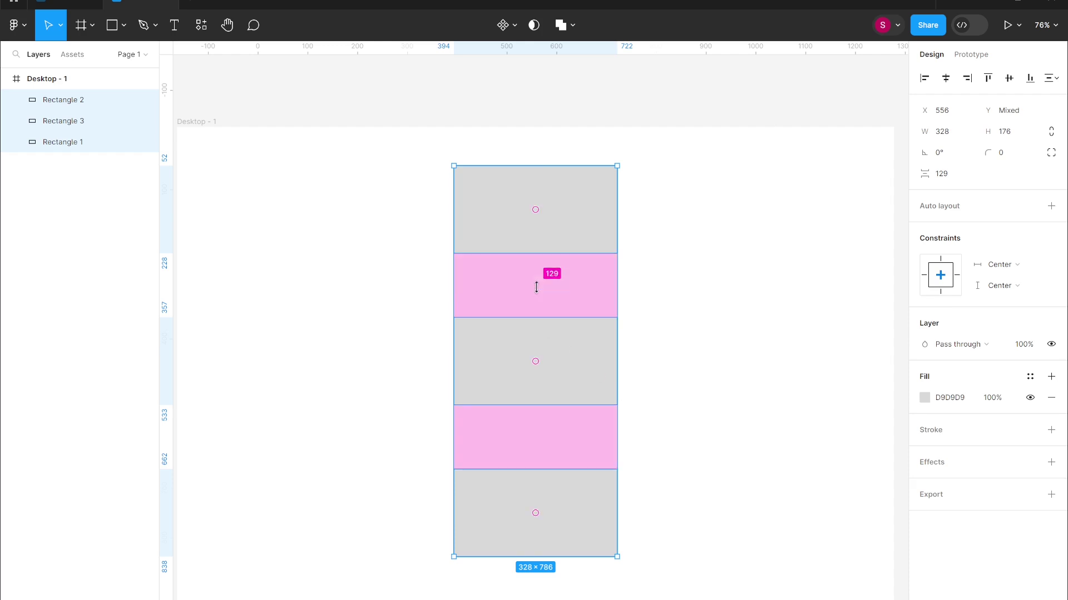
mouse_move(536, 291)
mouse_down()
mouse_move(549, 267)
mouse_move(550, 284)
mouse_up()
mouse_move(534, 426)
mouse_down()
mouse_move(538, 448)
mouse_move(560, 398)
mouse_move(693, 404)
mouse_up()
click(627, 407)
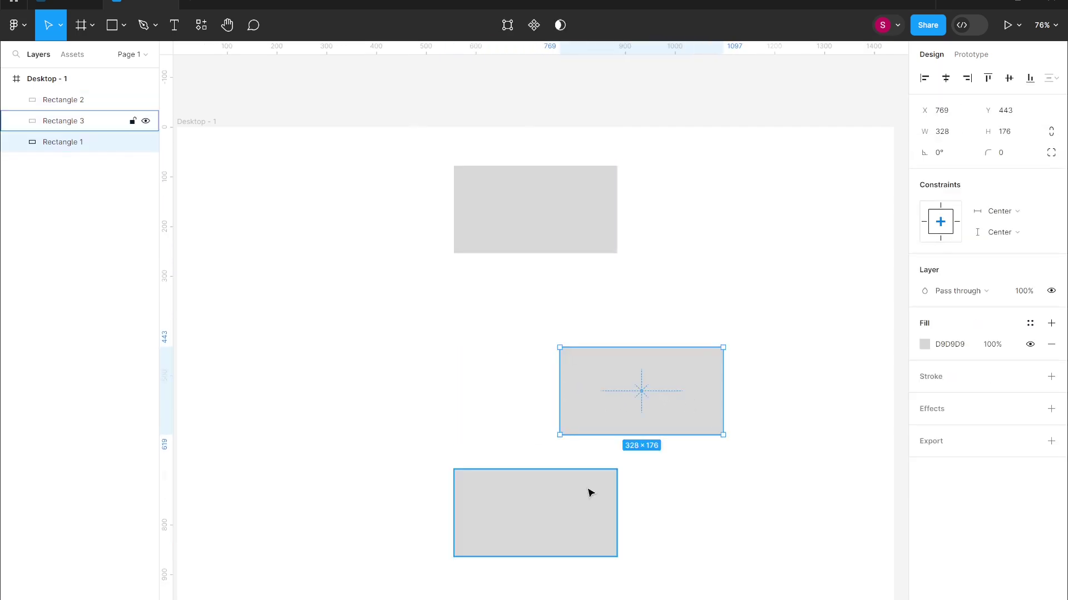
drag(578, 522, 660, 518)
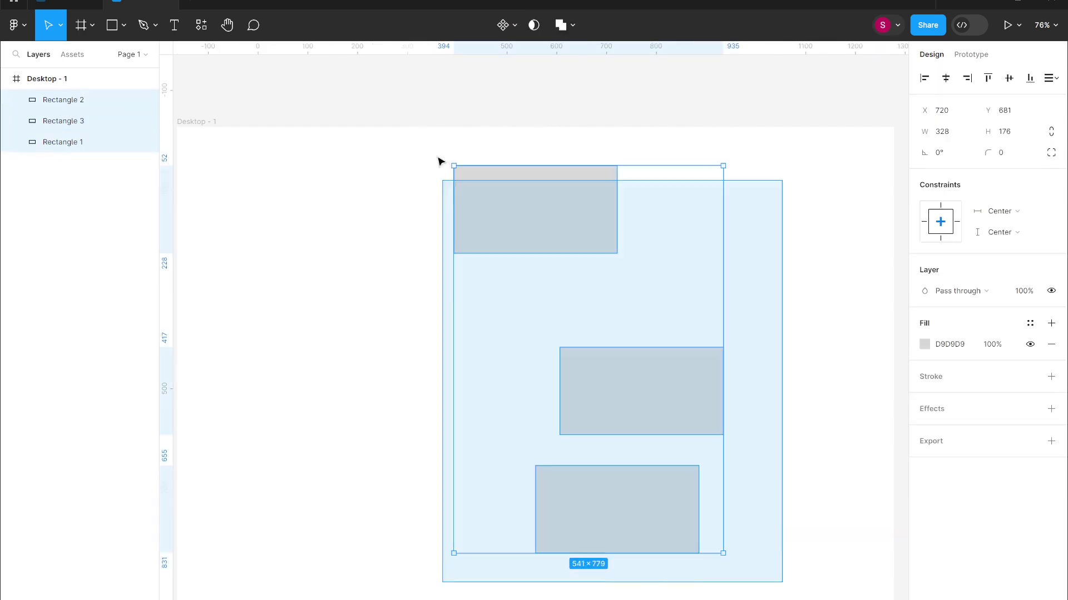
Evenly space the three rectangles vertically and horizontally, 126 pixels apart.
drag(783, 584, 434, 139)
click(1051, 79)
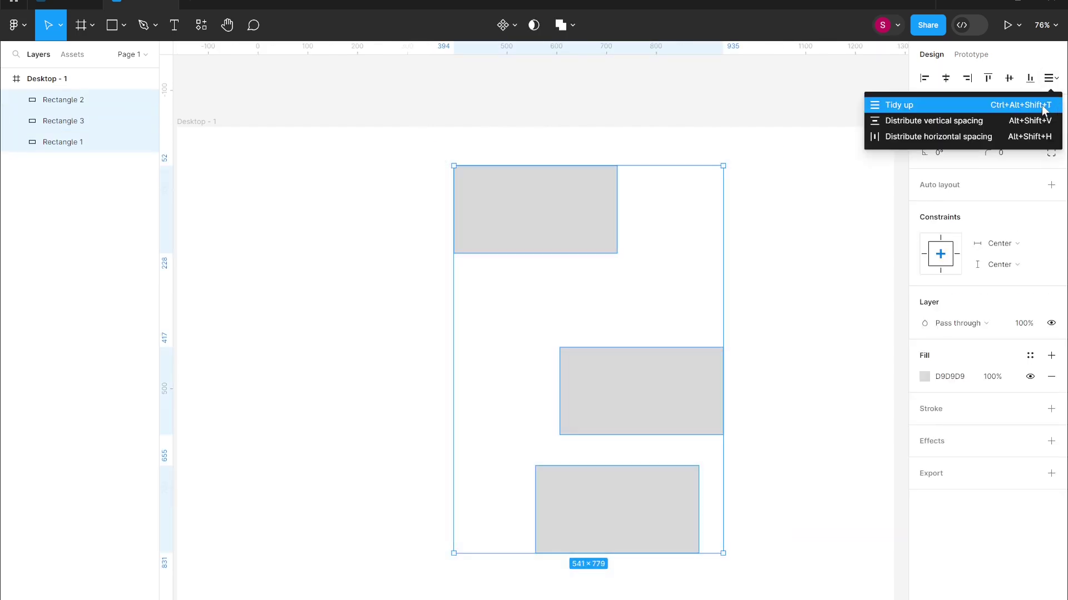
click(1023, 119)
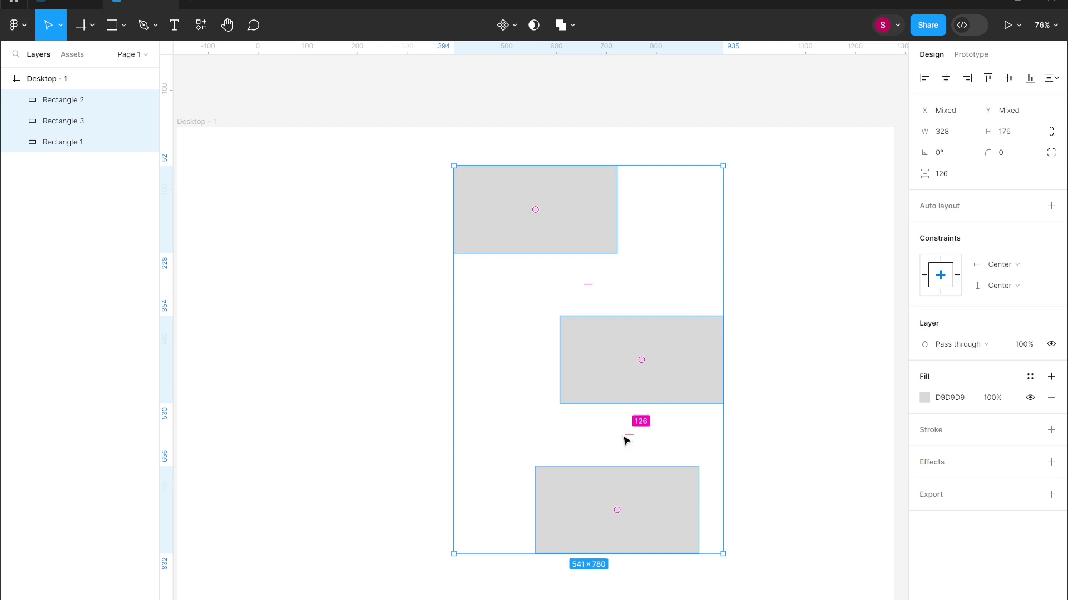
click(1051, 78)
click(1011, 139)
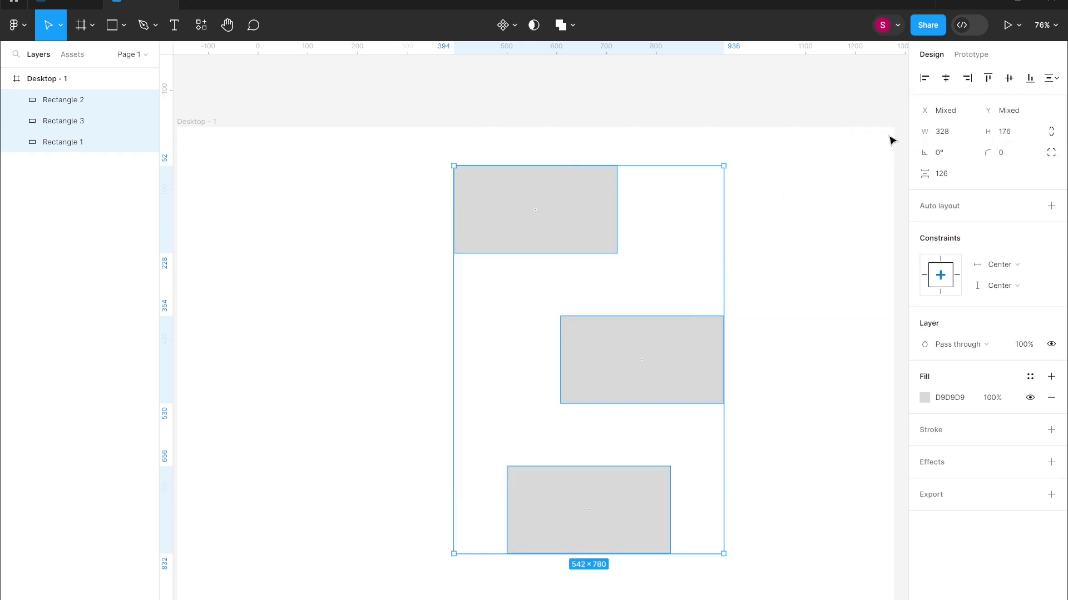
click(807, 244)
click(565, 236)
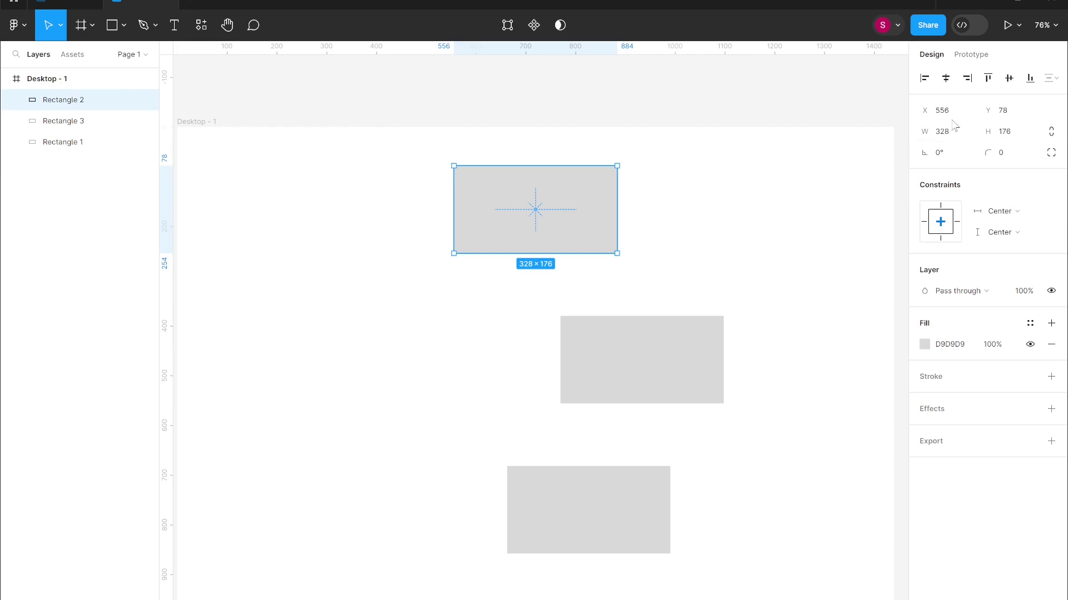
Reposition the top rectangle and resize it to 351×200.
mouse_move(584, 219)
drag(600, 223, 621, 182)
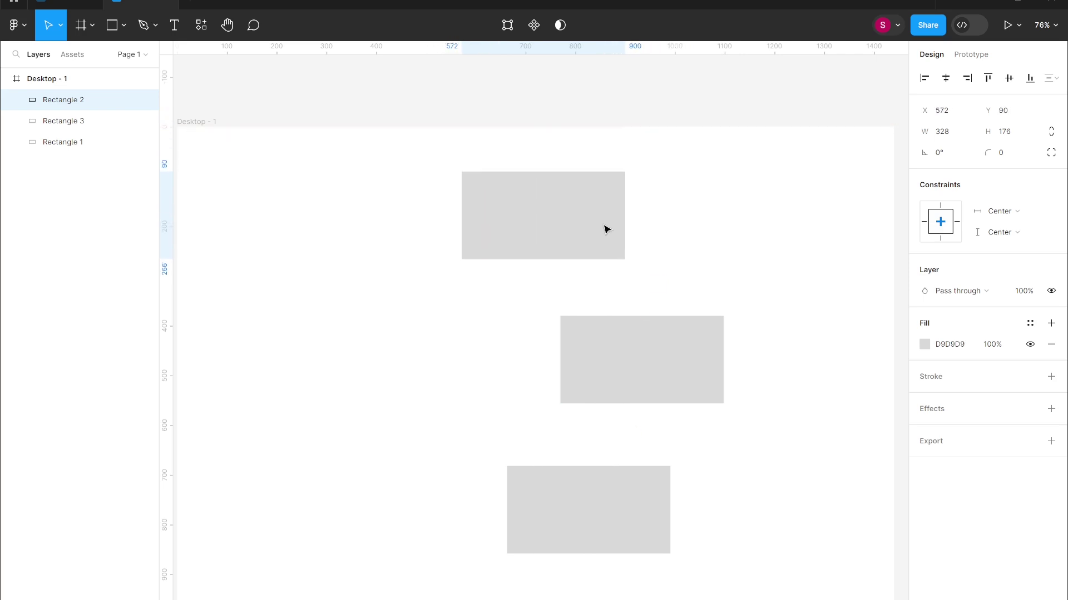
drag(622, 182, 606, 229)
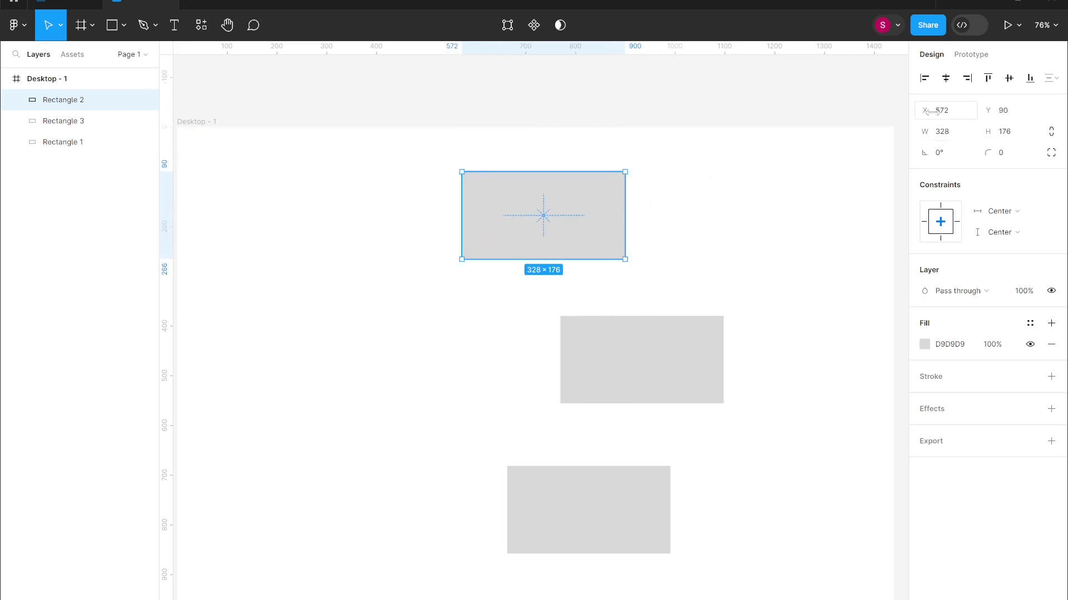
mouse_move(924, 110)
mouse_down()
mouse_move(934, 132)
mouse_move(1012, 131)
mouse_up()
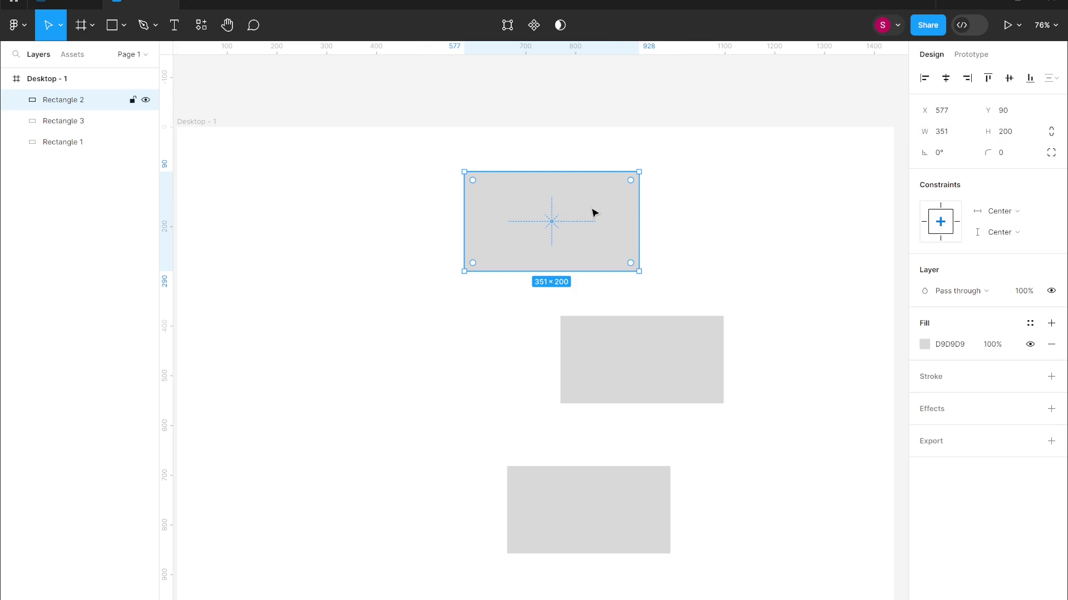
Rotate the top rectangle -90° so it stands upright.
drag(928, 153, 927, 154)
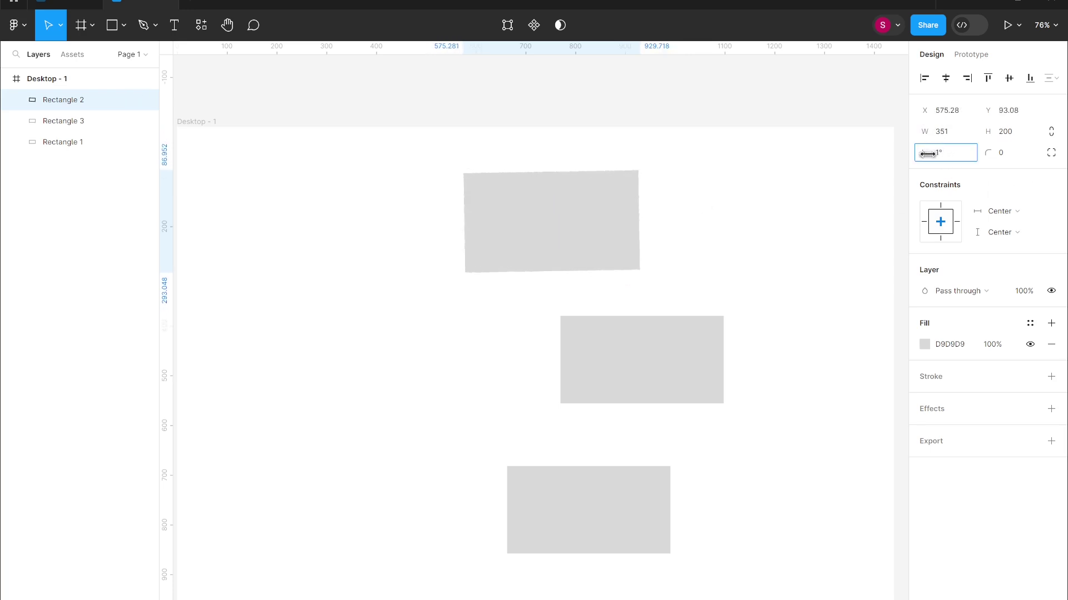
mouse_move(639, 162)
mouse_down()
mouse_move(640, 219)
mouse_move(588, 276)
mouse_up()
key(ctrl+z)
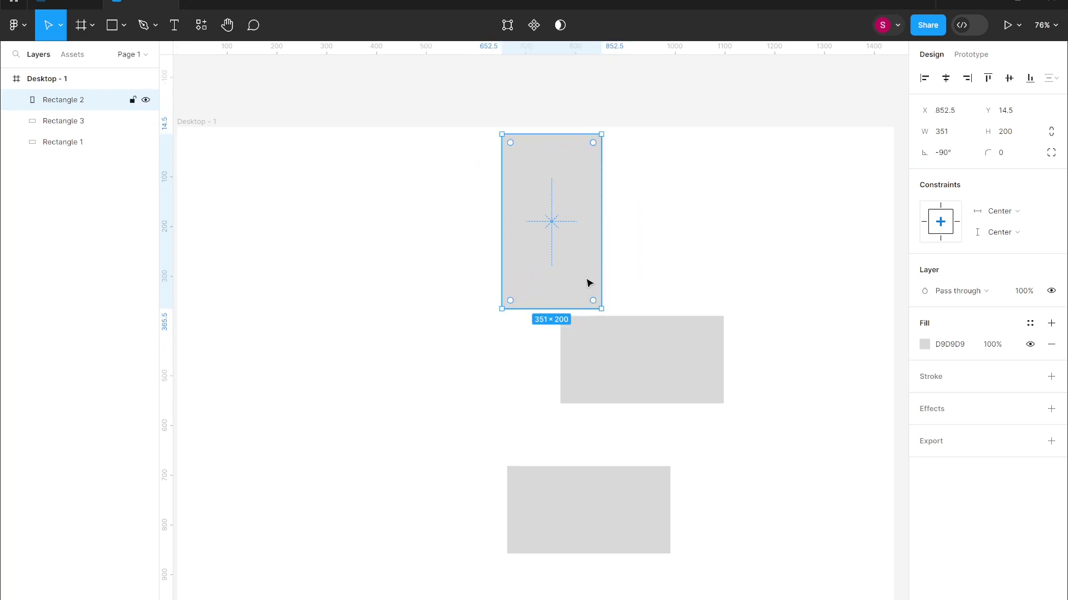
click(634, 268)
click(555, 206)
click(660, 336)
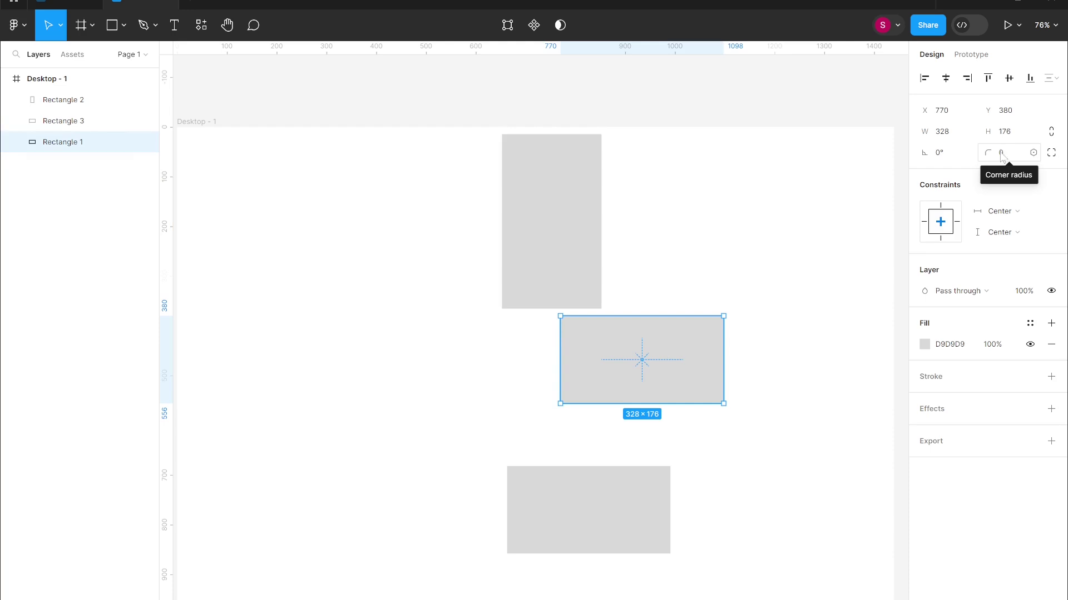
Give the middle rectangle a corner radius of 20.
click(1008, 153)
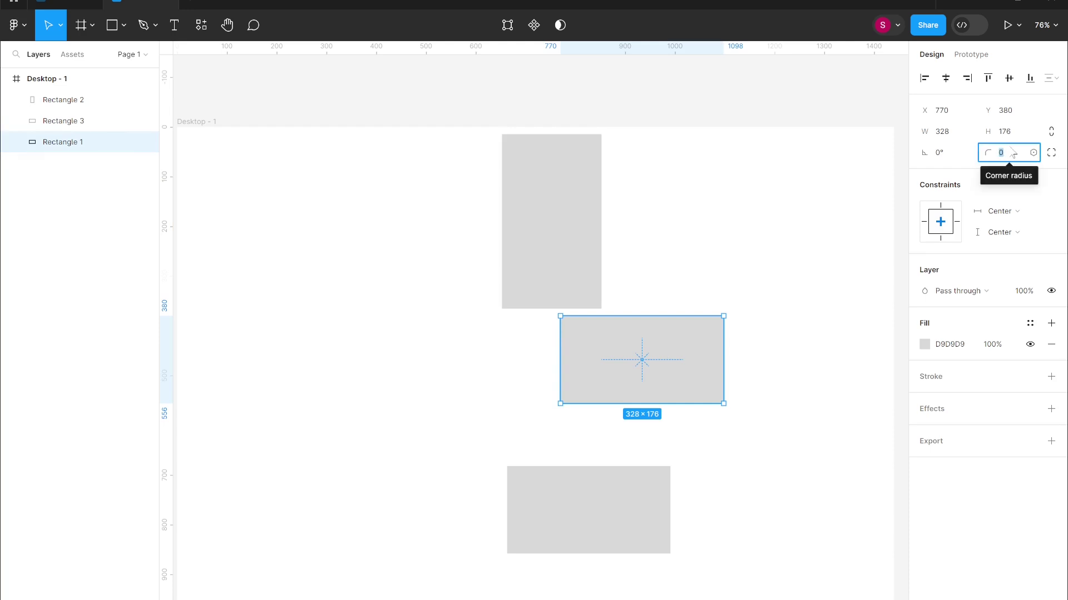
key(BackSpace)
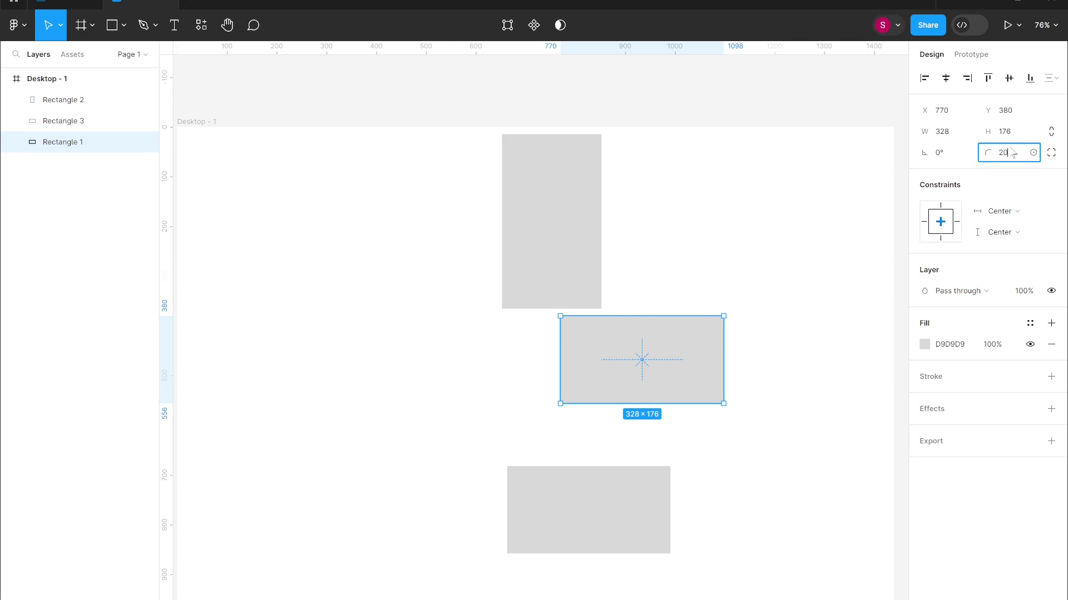
key(Return)
click(796, 356)
Reset the middle rectangle's radius to 0, then drag its corners round to about 50.
scroll(628, 350, up, 5)
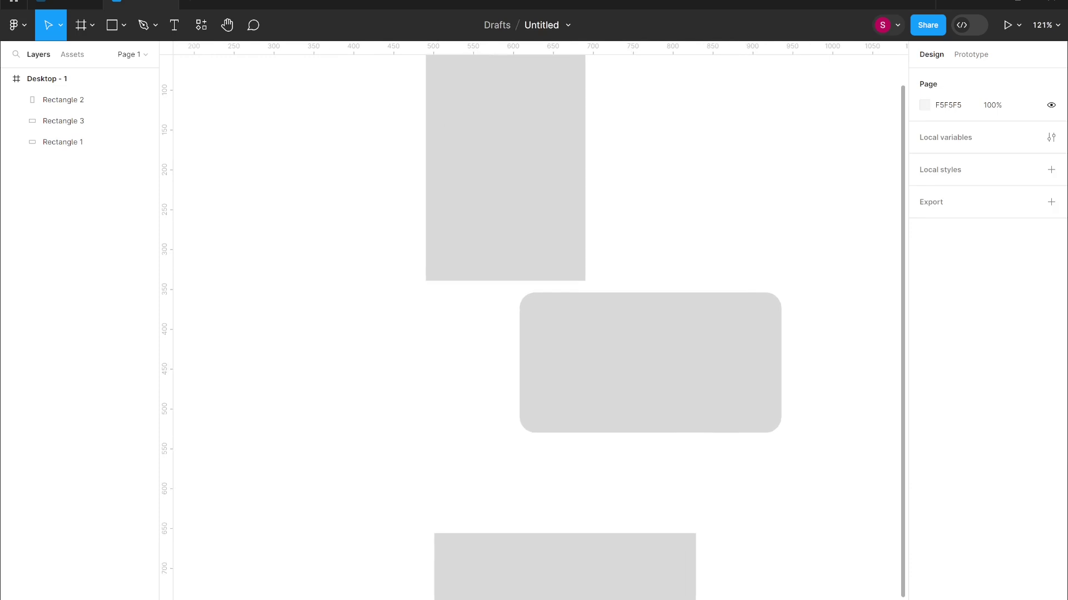
click(536, 231)
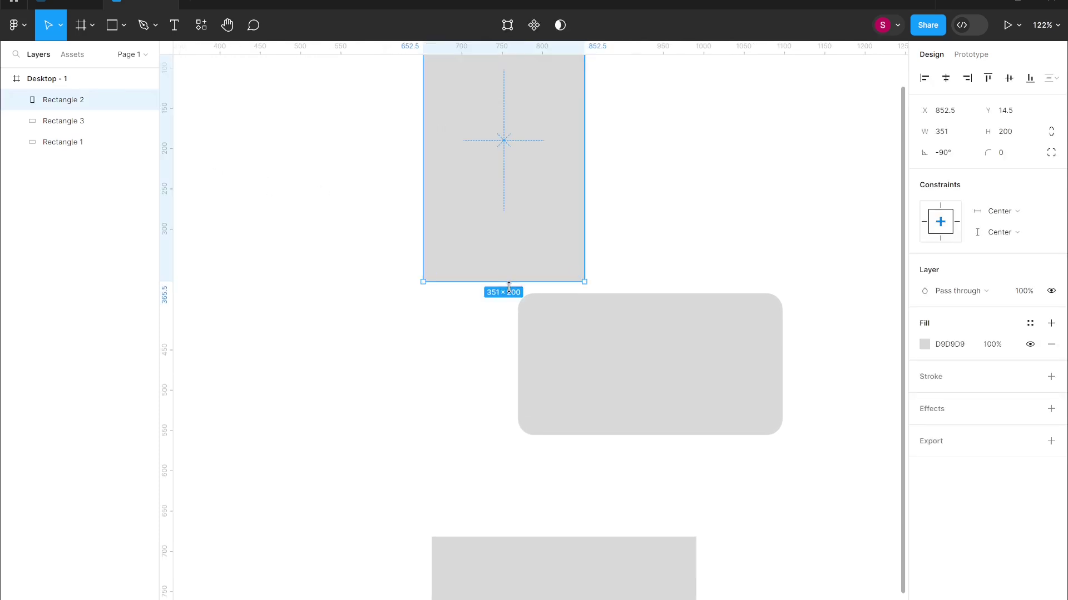
click(665, 376)
click(1003, 153)
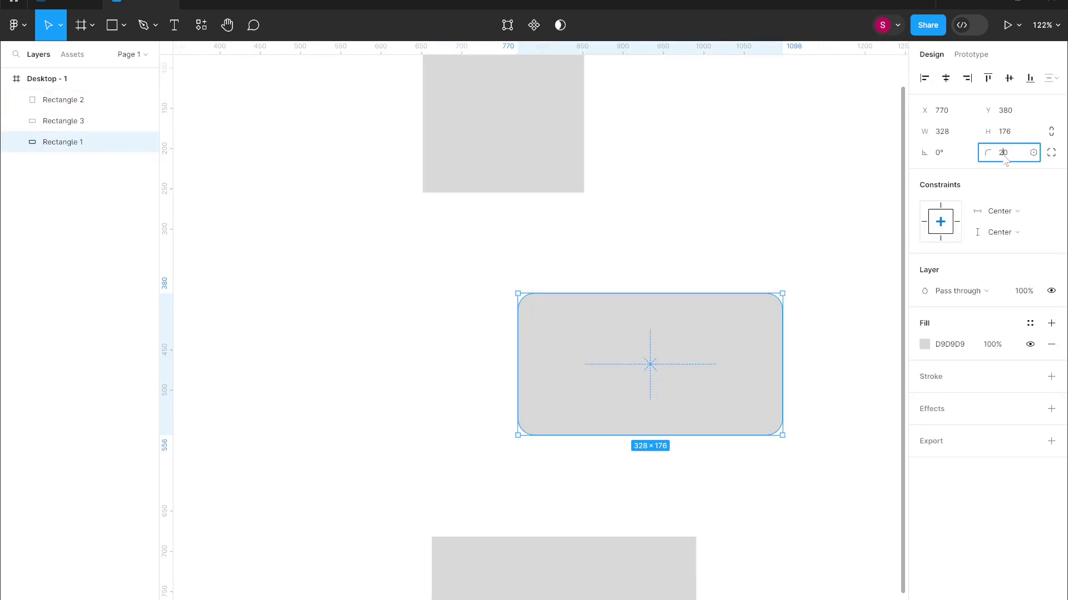
text(0)
key(Return)
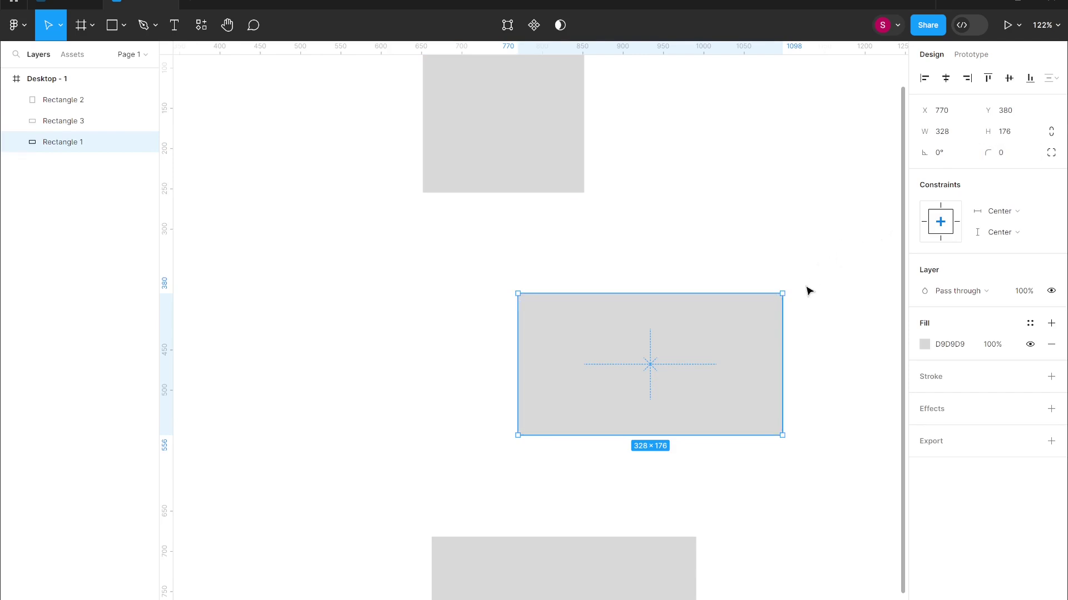
mouse_move(774, 302)
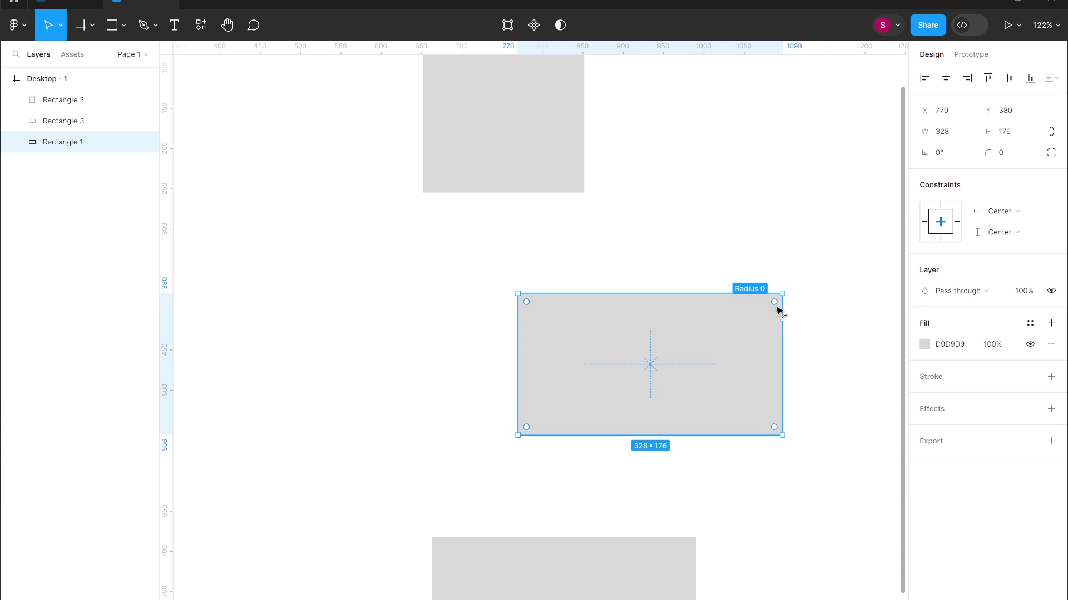
drag(778, 307, 734, 328)
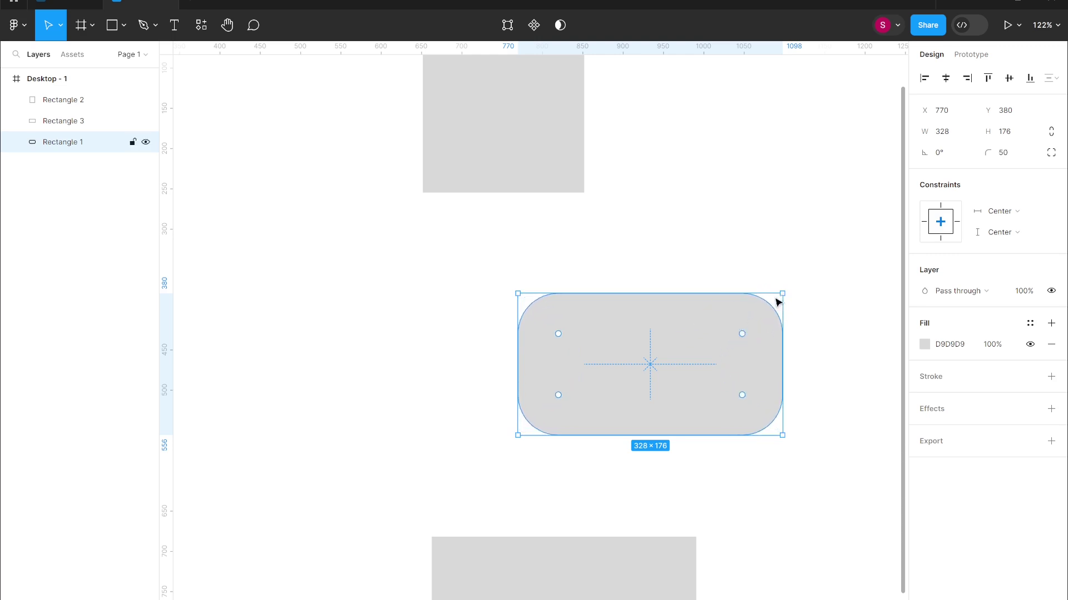
Set independent corners on the middle rectangle: 3 top-left and 80 bottom-right.
click(1050, 153)
text(3)
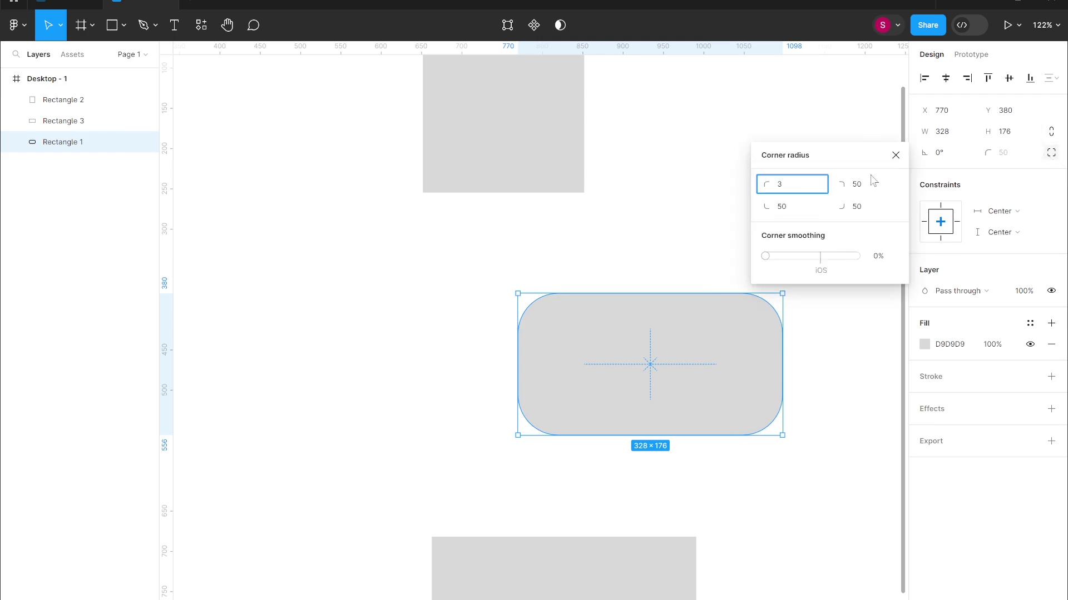
click(862, 209)
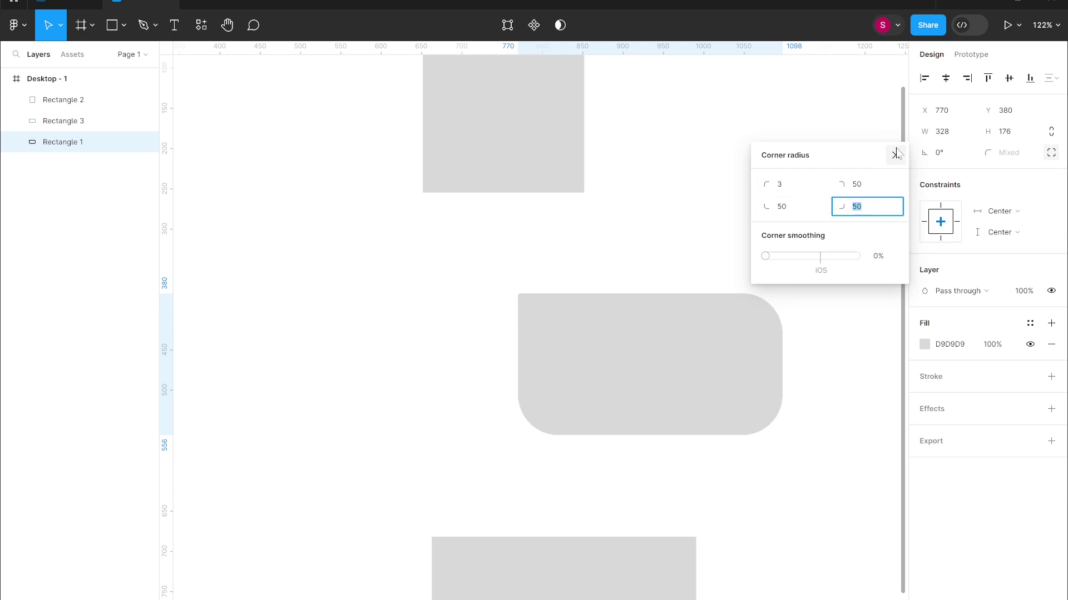
key(BackSpace)
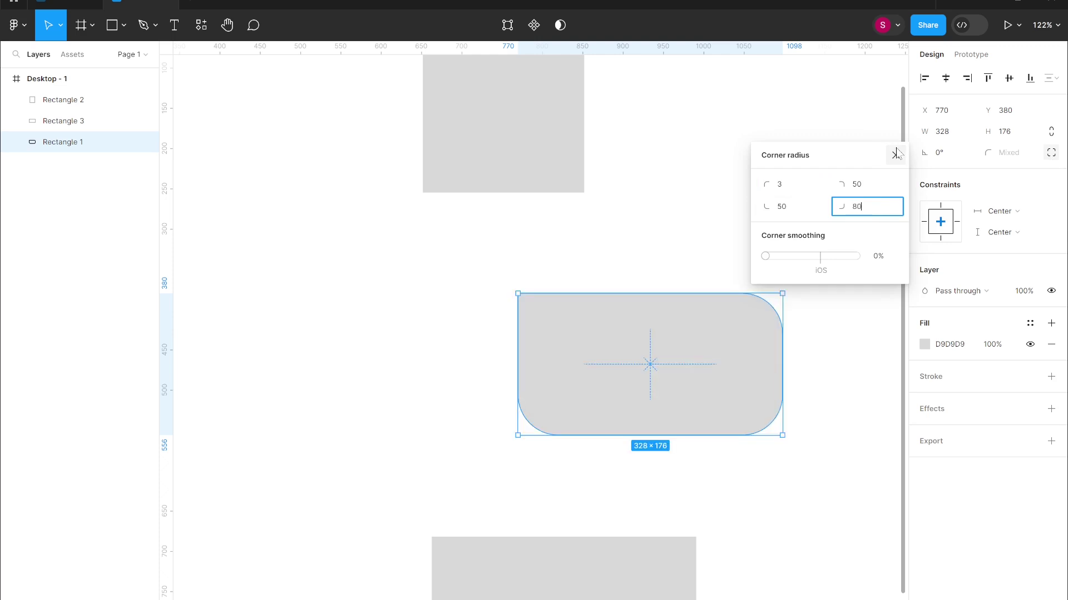
key(Return)
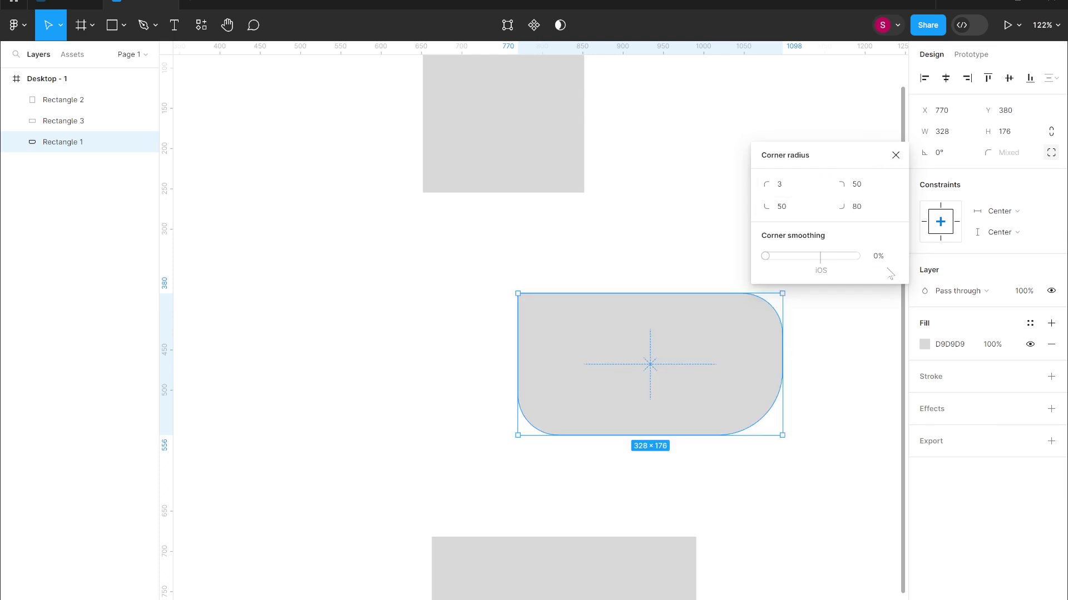
click(862, 328)
click(615, 589)
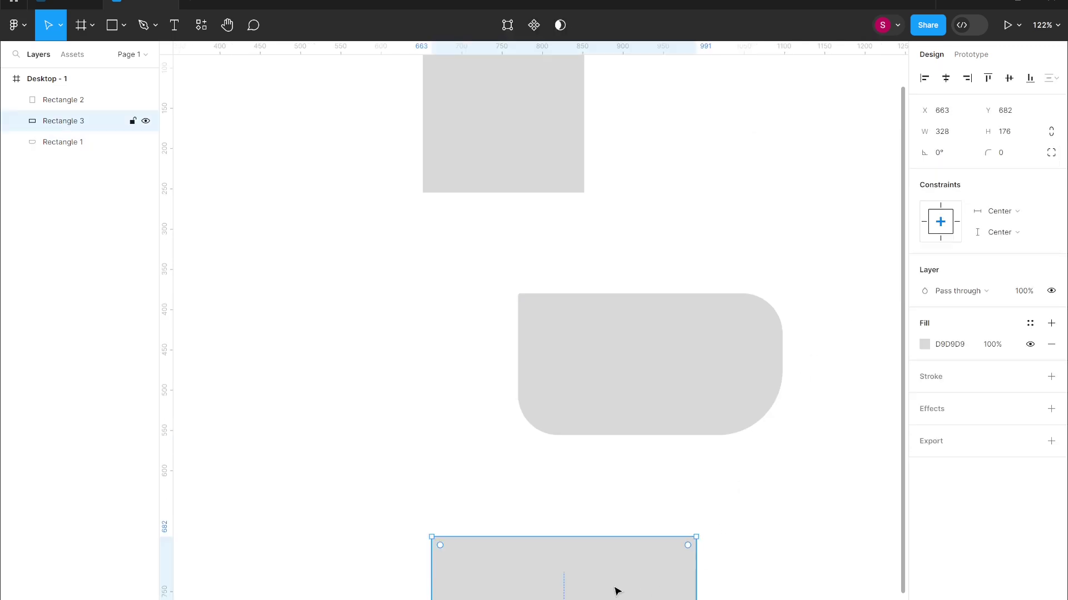
Lock proportions and resize the bottom rectangle to about 332×184.
click(1050, 132)
key(shift+2)
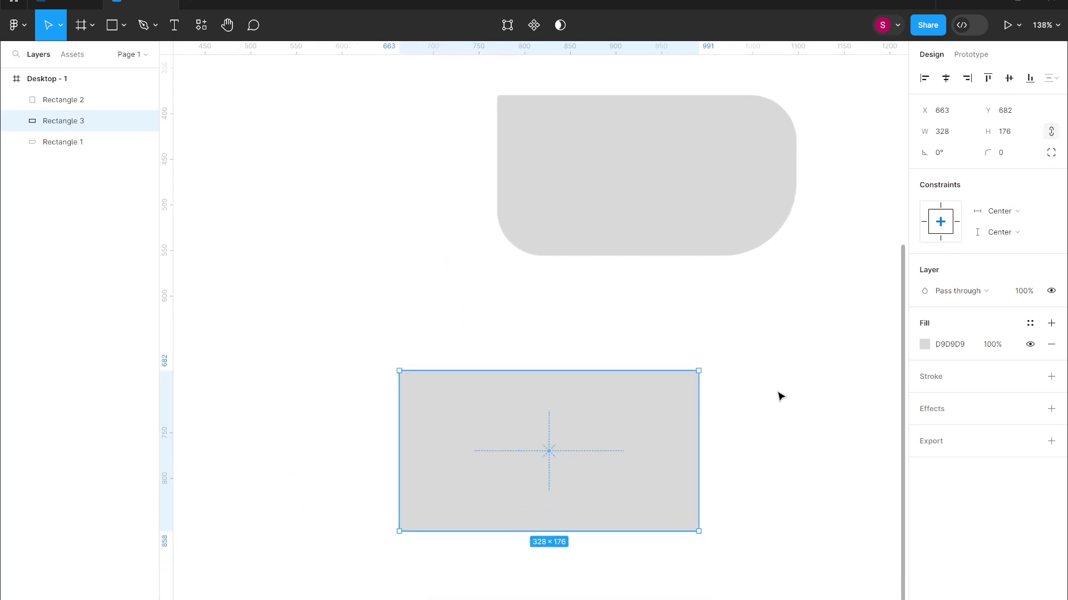
mouse_move(699, 371)
mouse_move(700, 370)
mouse_down()
mouse_move(642, 414)
mouse_move(684, 384)
mouse_up()
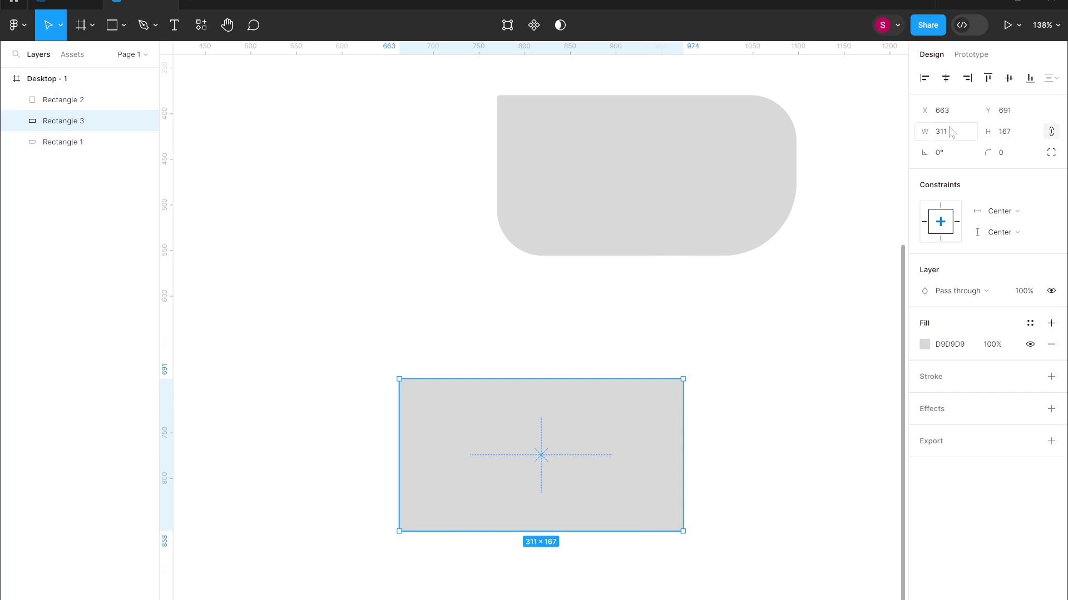
drag(926, 131, 892, 132)
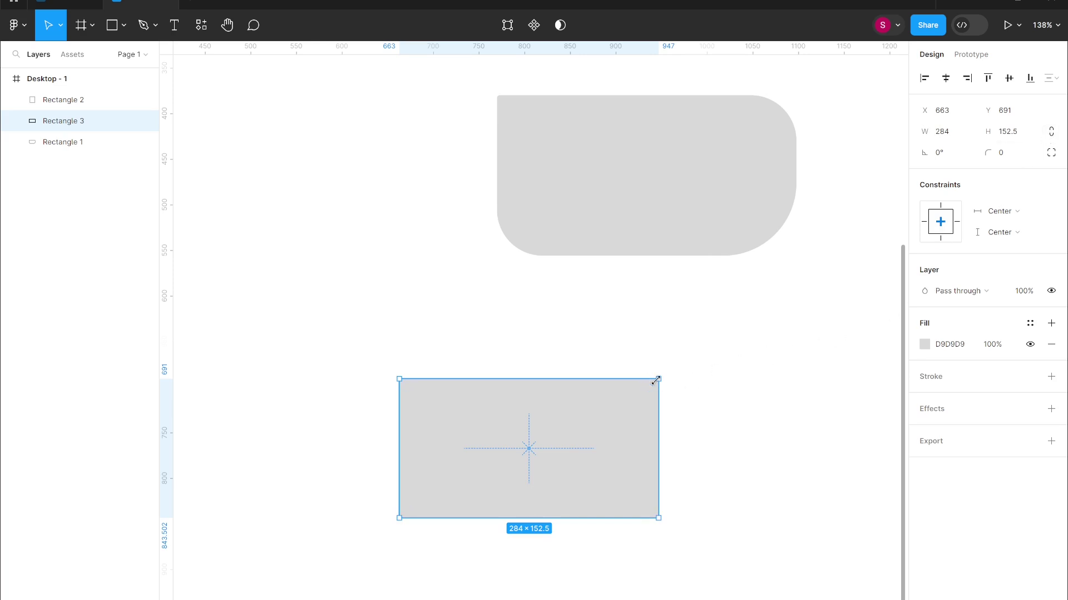
mouse_move(659, 379)
mouse_down()
mouse_move(748, 374)
mouse_move(769, 340)
mouse_move(710, 365)
mouse_move(703, 350)
mouse_up()
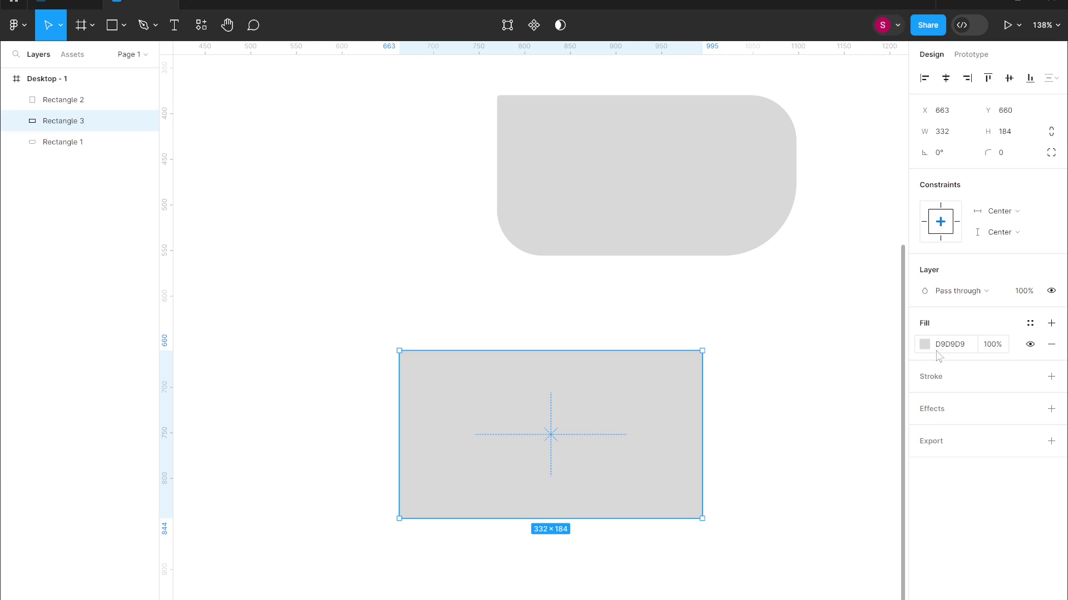
Change the bottom rectangle's fill to crimson 8C0032, made slightly transparent.
click(921, 350)
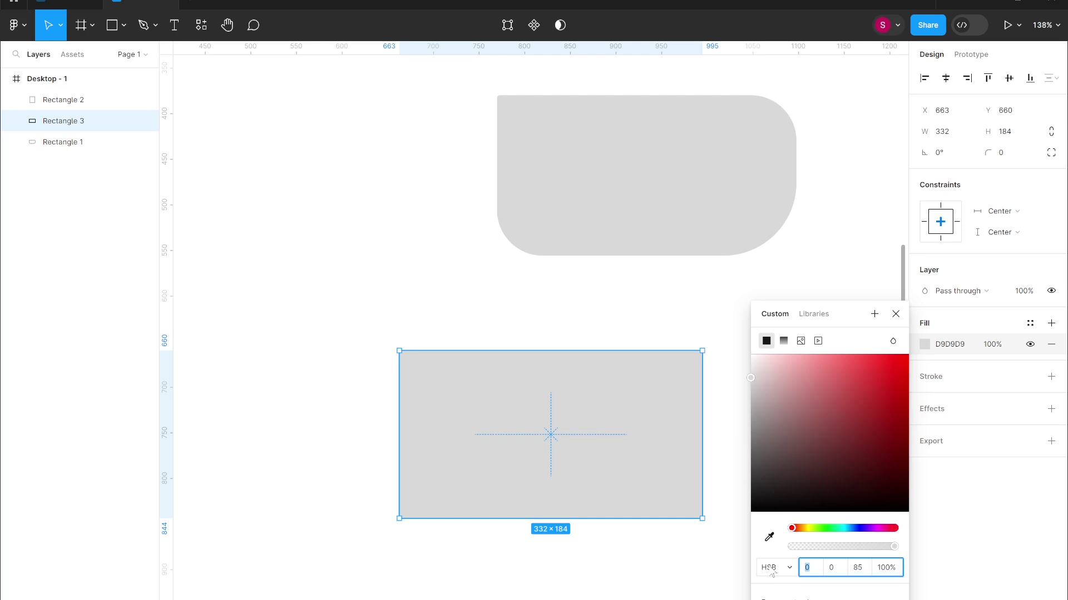
click(752, 375)
mouse_move(752, 376)
mouse_down()
mouse_move(756, 355)
mouse_move(697, 525)
mouse_move(752, 507)
mouse_move(751, 460)
mouse_move(845, 464)
mouse_up()
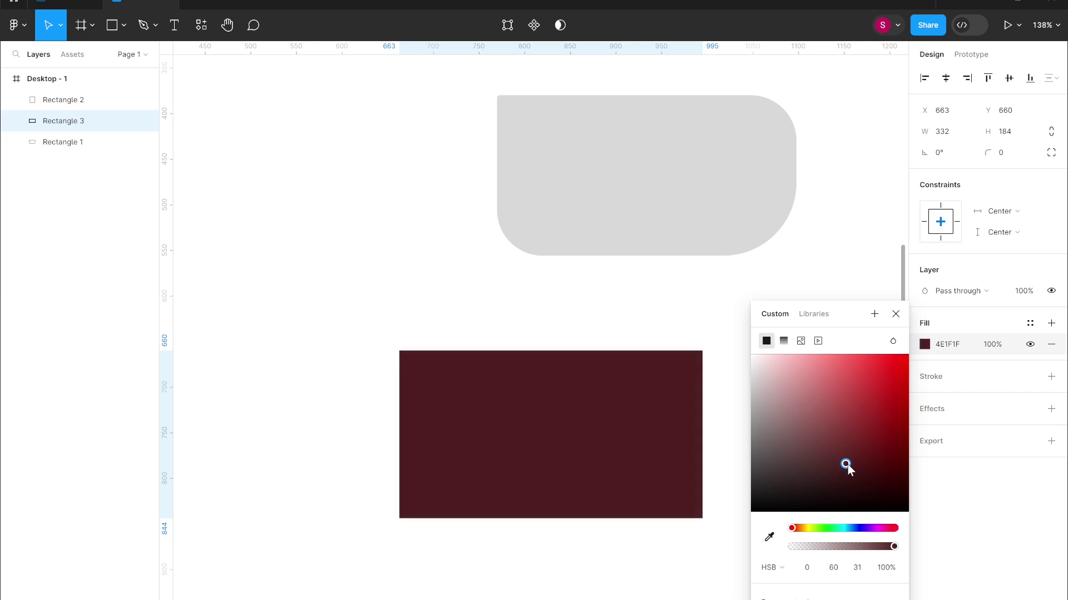
mouse_move(848, 465)
mouse_down()
mouse_move(898, 475)
mouse_move(759, 423)
mouse_move(912, 427)
mouse_up()
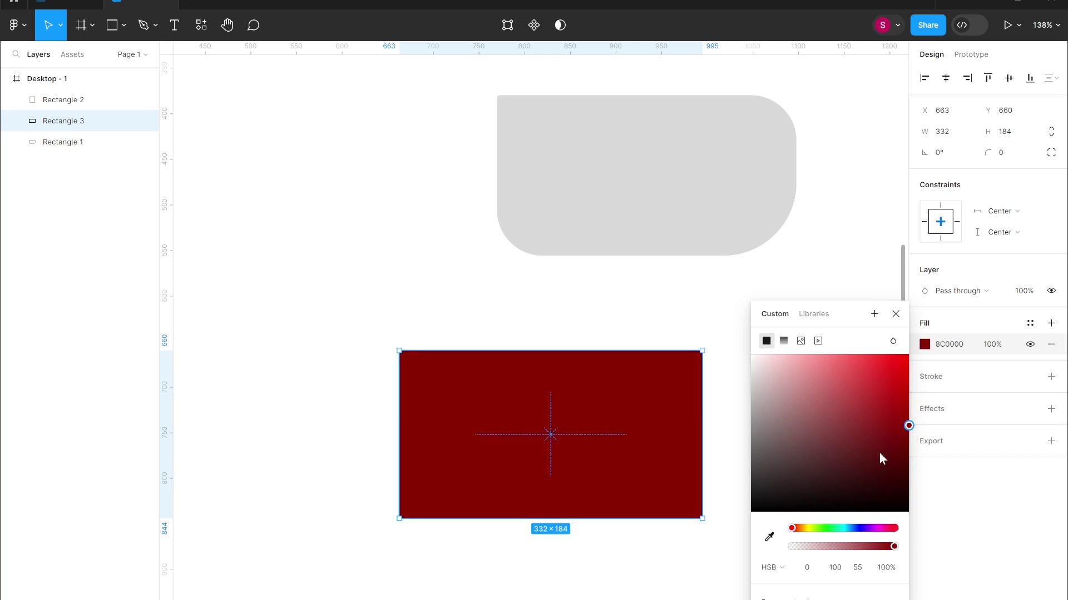
click(798, 529)
drag(799, 531, 889, 541)
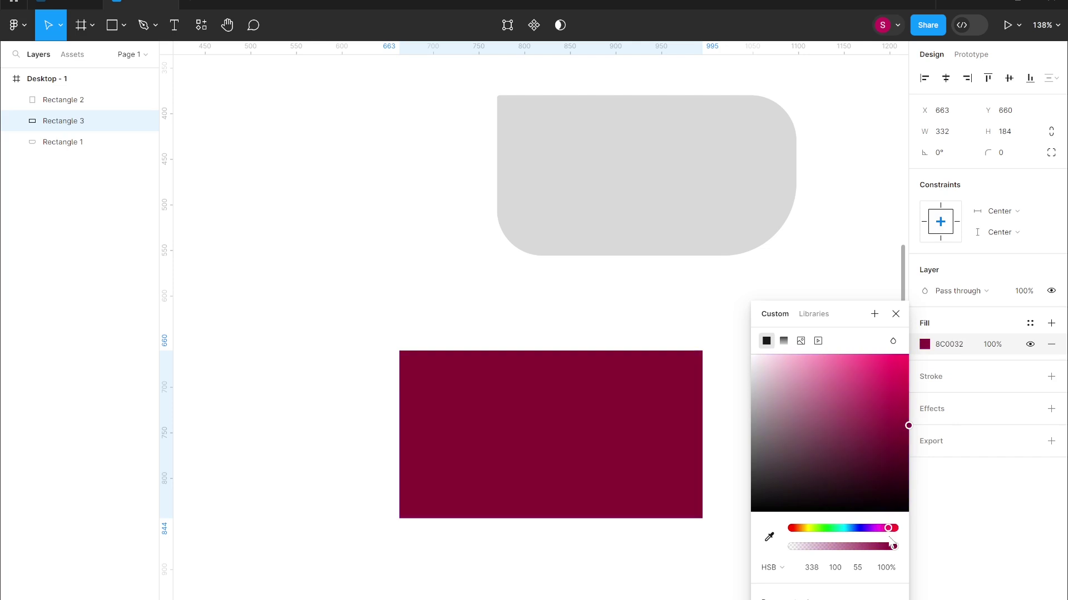
mouse_move(841, 546)
mouse_down()
mouse_move(822, 547)
mouse_move(887, 547)
mouse_up()
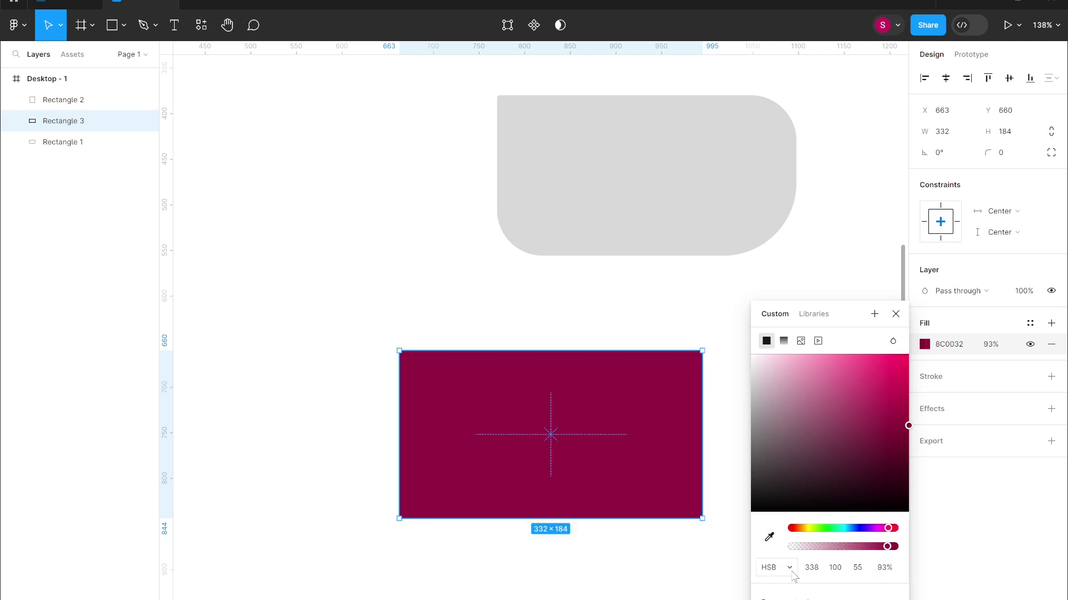
Change the fill colour to 8C5097 via hex 8C0097 and RGB green 80.
click(770, 568)
click(804, 506)
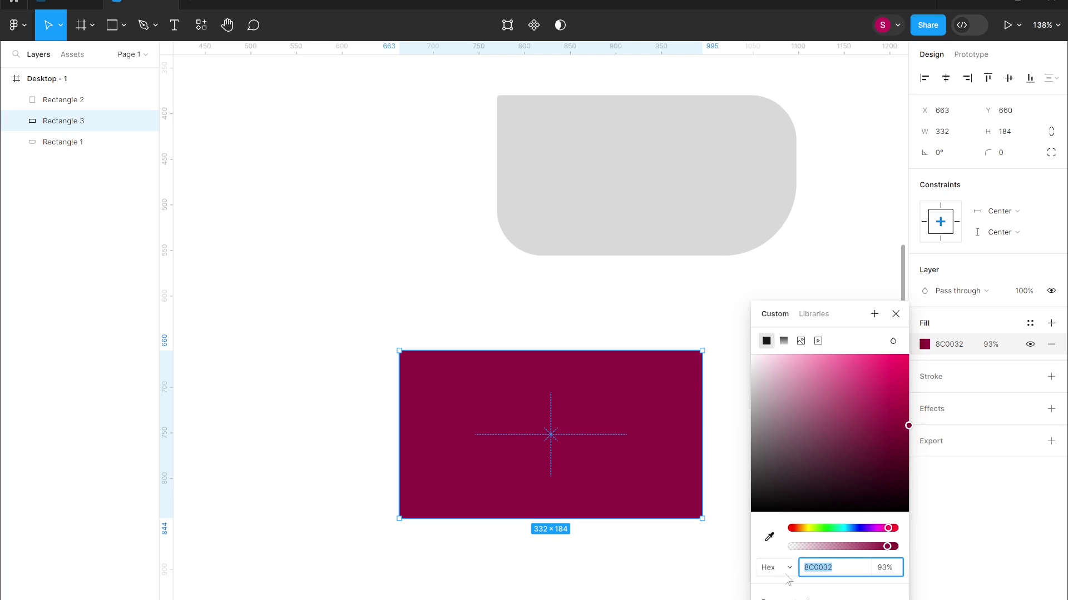
key(Right)
key(Return)
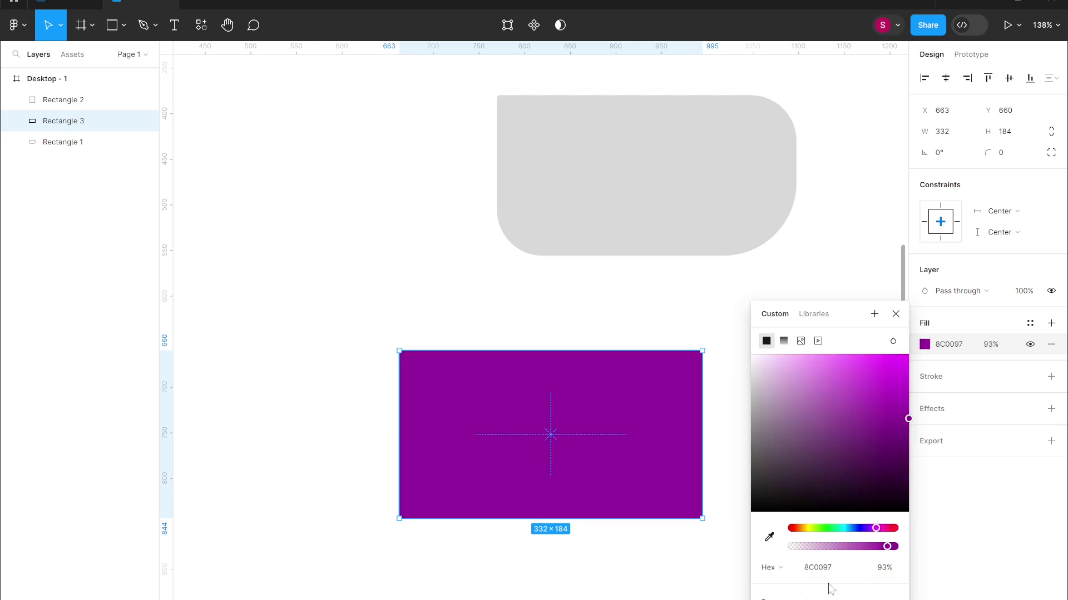
click(770, 567)
click(781, 583)
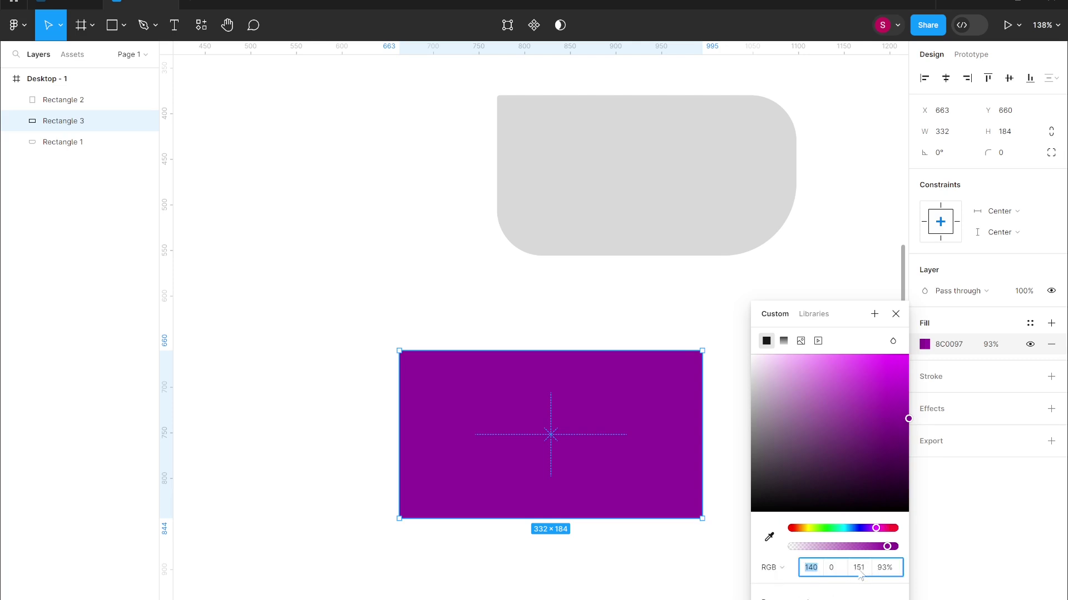
click(840, 571)
key(BackSpace)
key(Return)
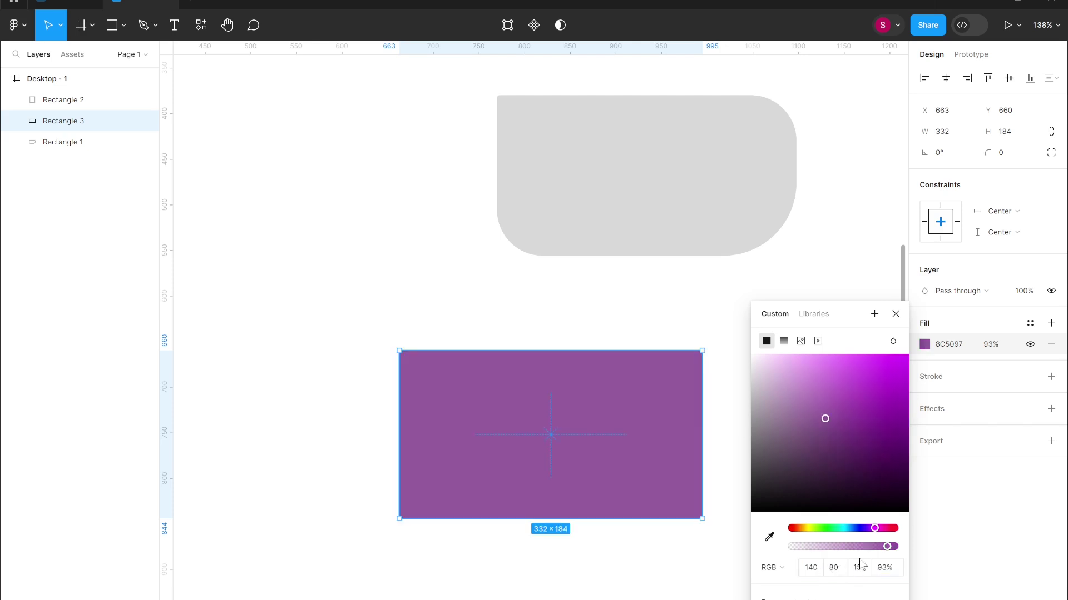
Lower the fill opacity to 78%, viewing the colour in CSS and HSL formats.
click(781, 568)
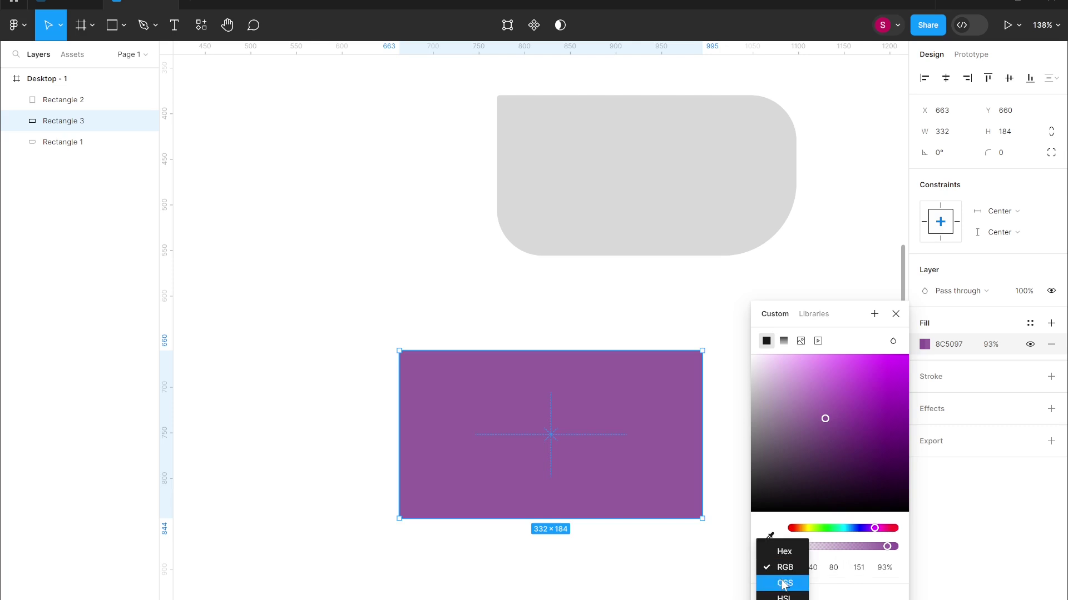
click(784, 584)
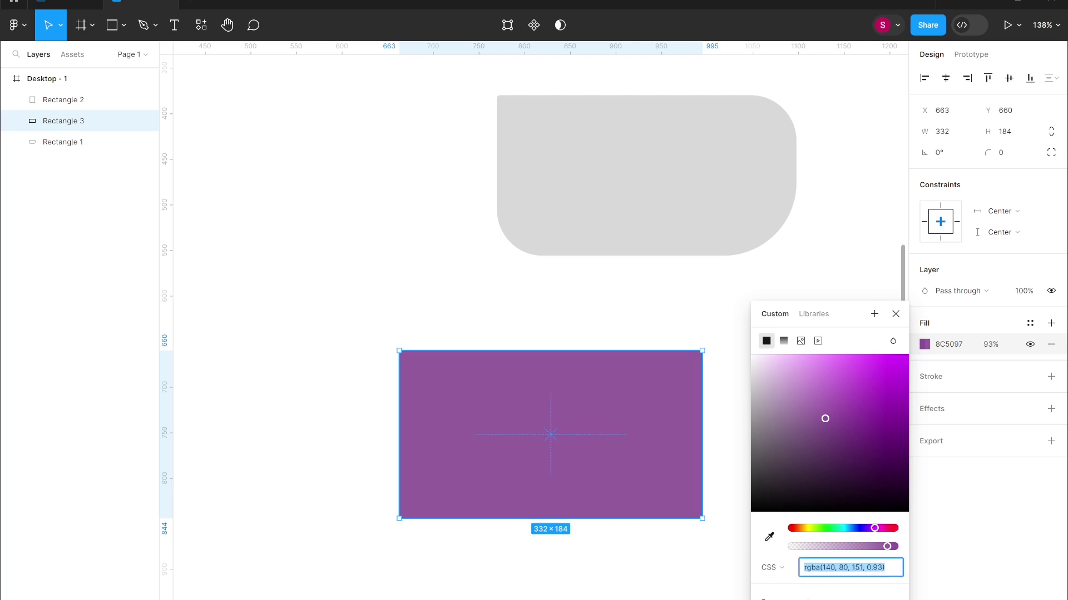
key(Return)
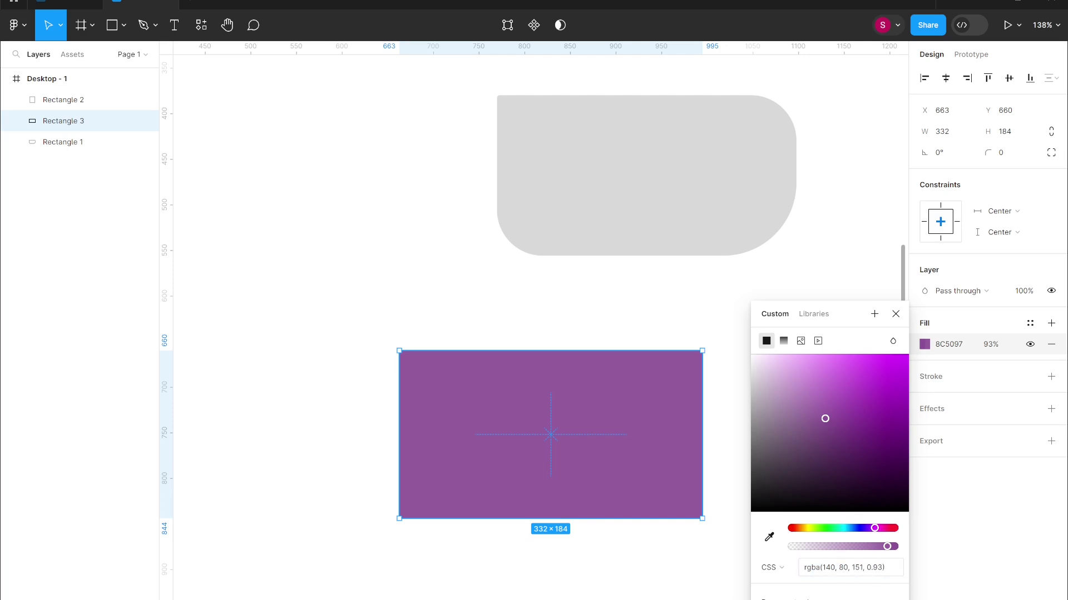
mouse_move(887, 546)
mouse_down()
mouse_move(794, 553)
mouse_move(901, 556)
mouse_move(873, 563)
mouse_up()
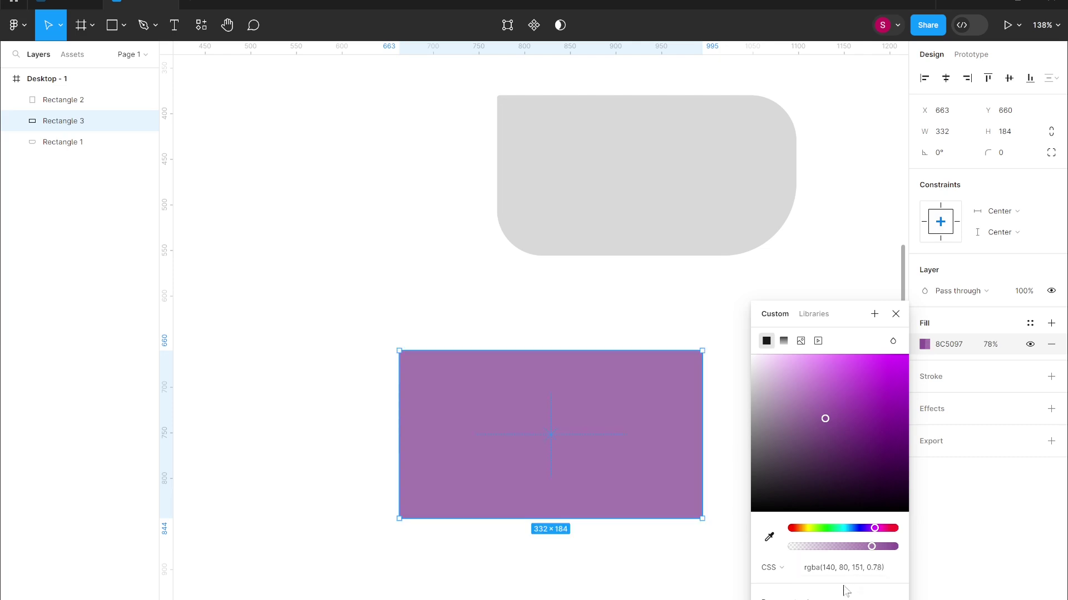
click(774, 569)
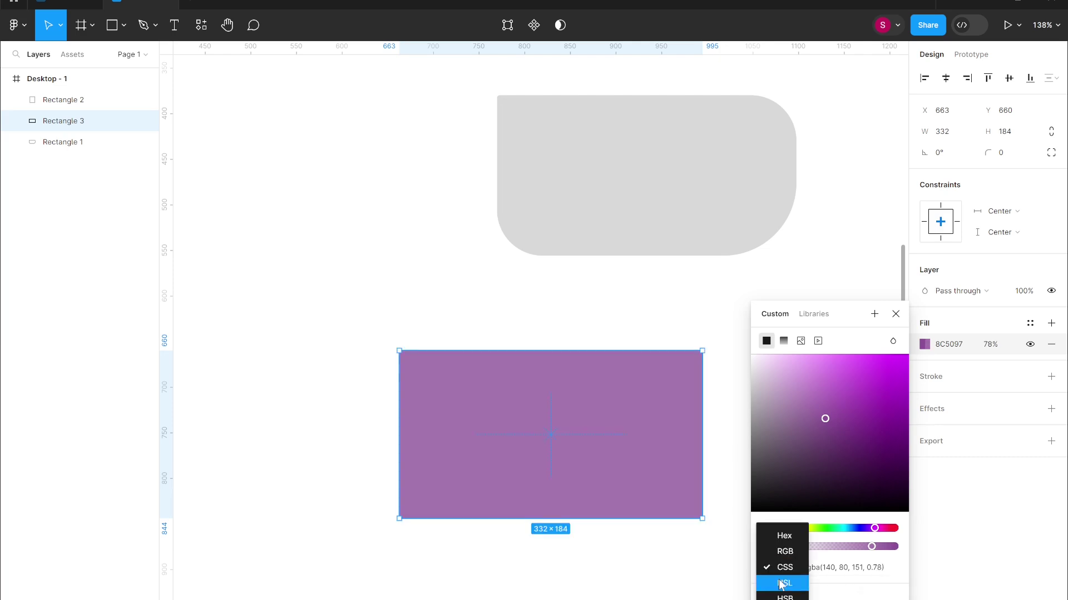
click(781, 583)
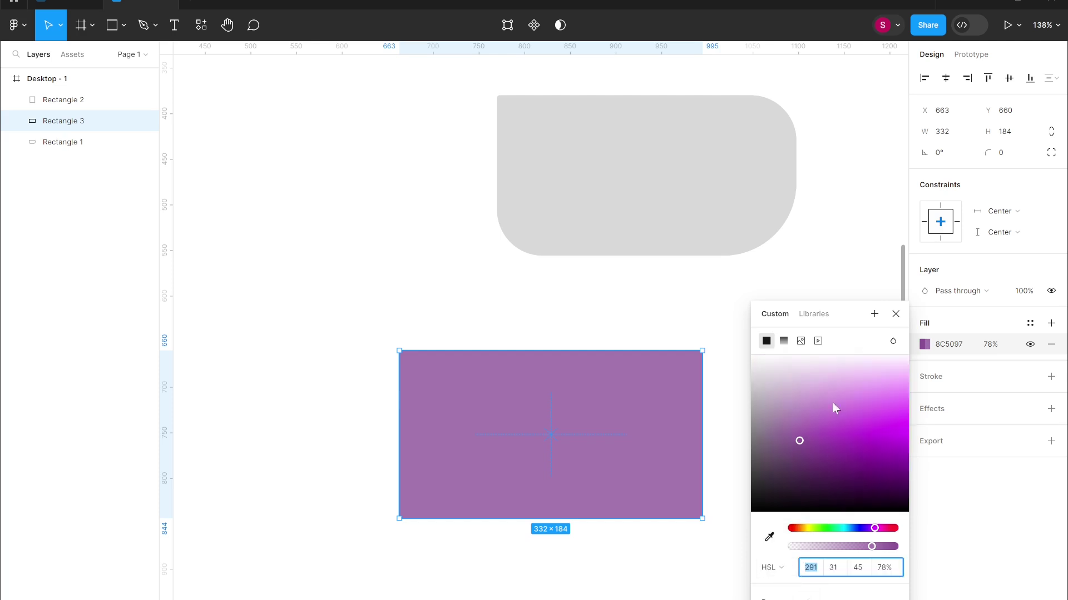
click(771, 567)
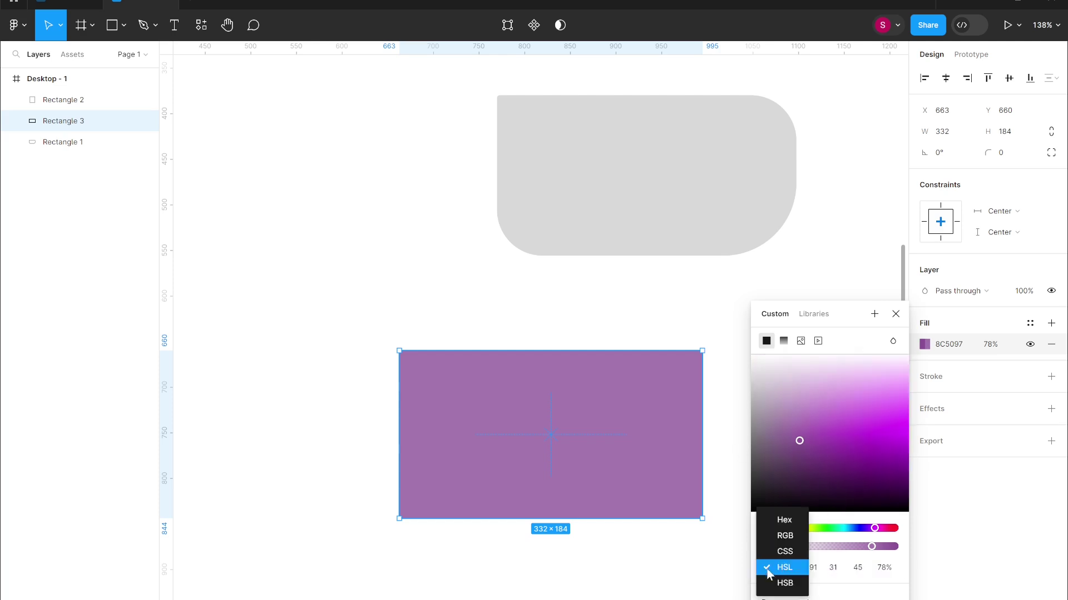
click(785, 584)
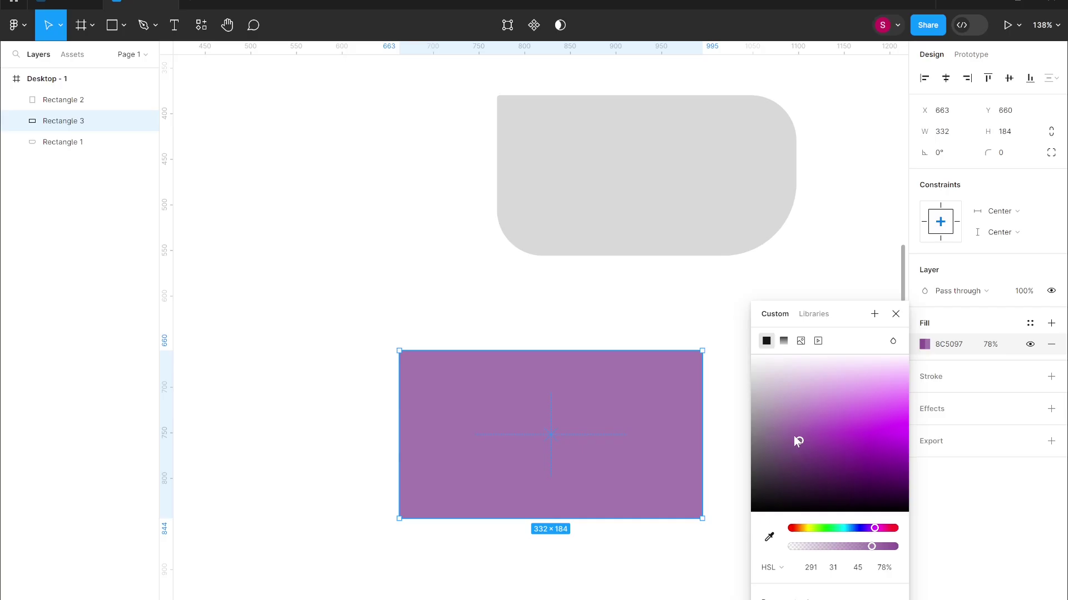
Try pink, black, grey and muted purple fills, viewing the colour as HSB.
mouse_move(764, 380)
mouse_down()
mouse_move(899, 377)
mouse_move(836, 512)
mouse_up()
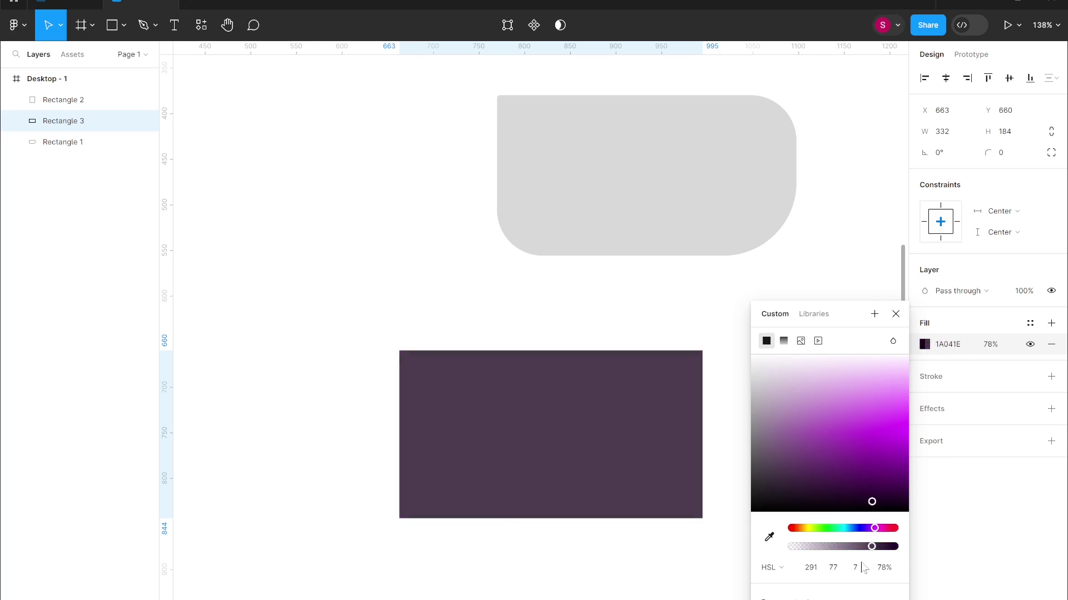
drag(752, 503, 955, 595)
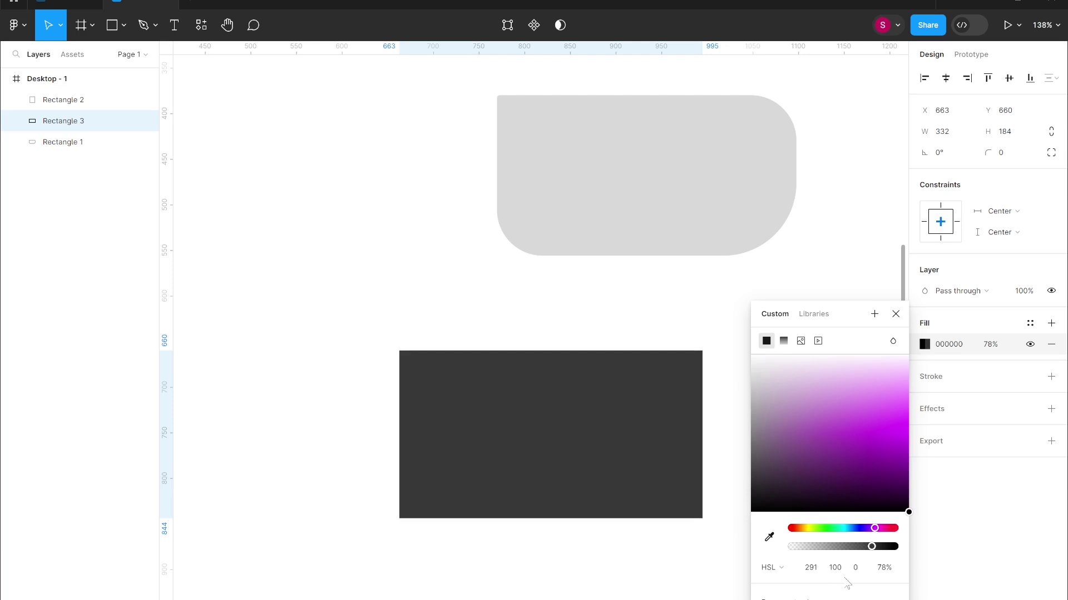
click(775, 567)
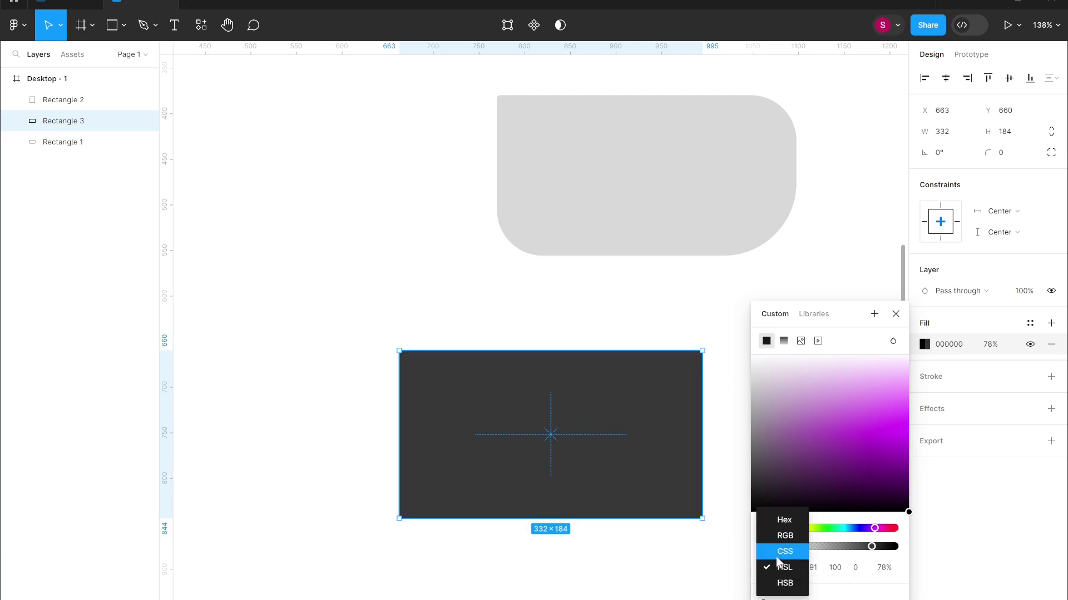
click(783, 580)
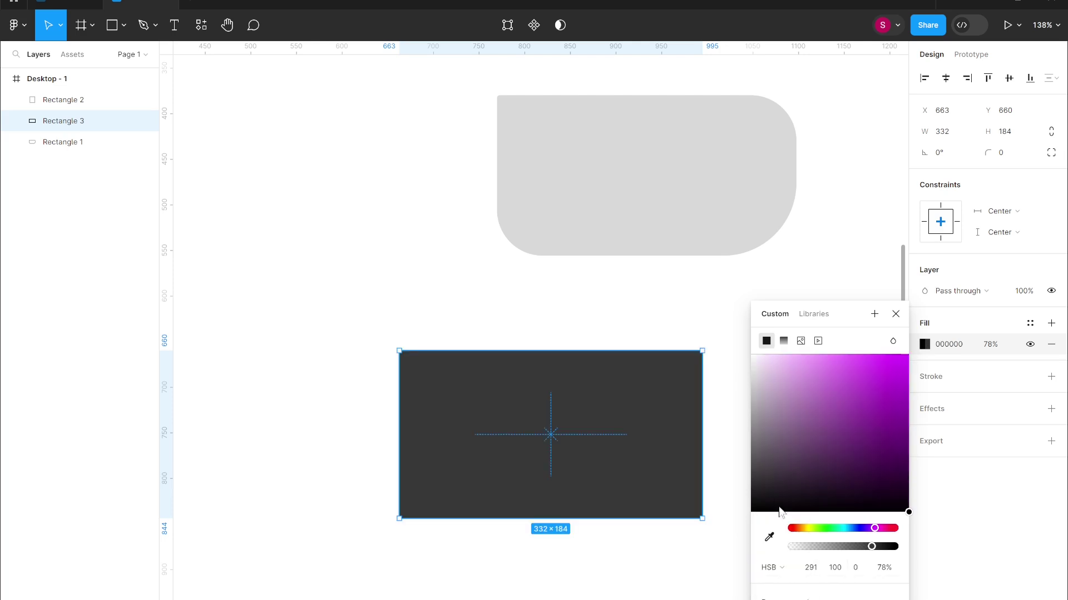
click(751, 362)
drag(752, 361, 749, 401)
click(783, 568)
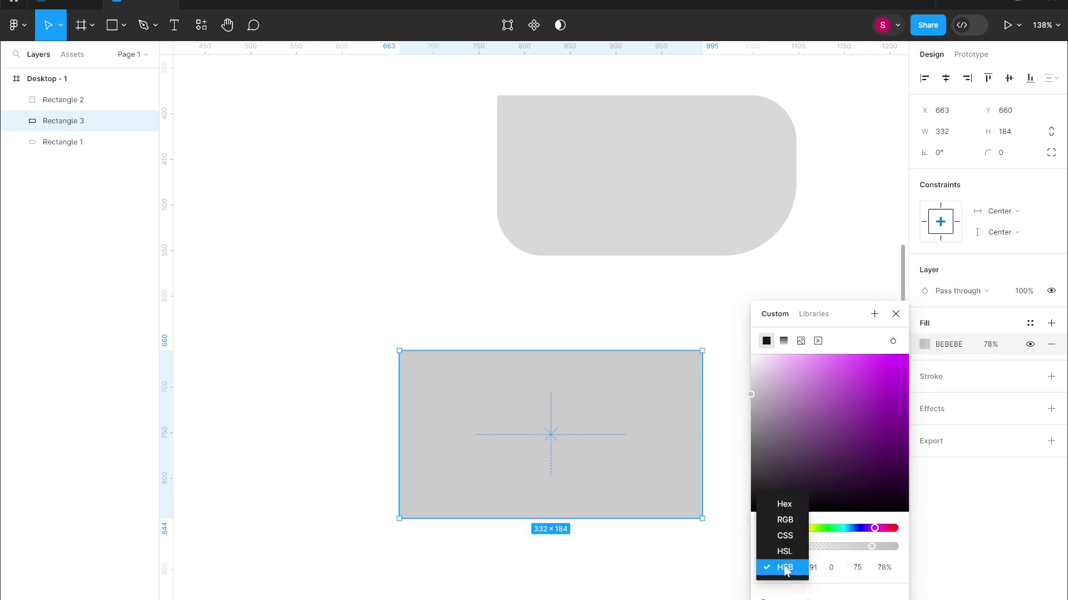
key(Escape)
mouse_move(752, 403)
mouse_down()
mouse_move(813, 414)
mouse_move(816, 354)
mouse_move(741, 345)
mouse_move(780, 410)
mouse_up()
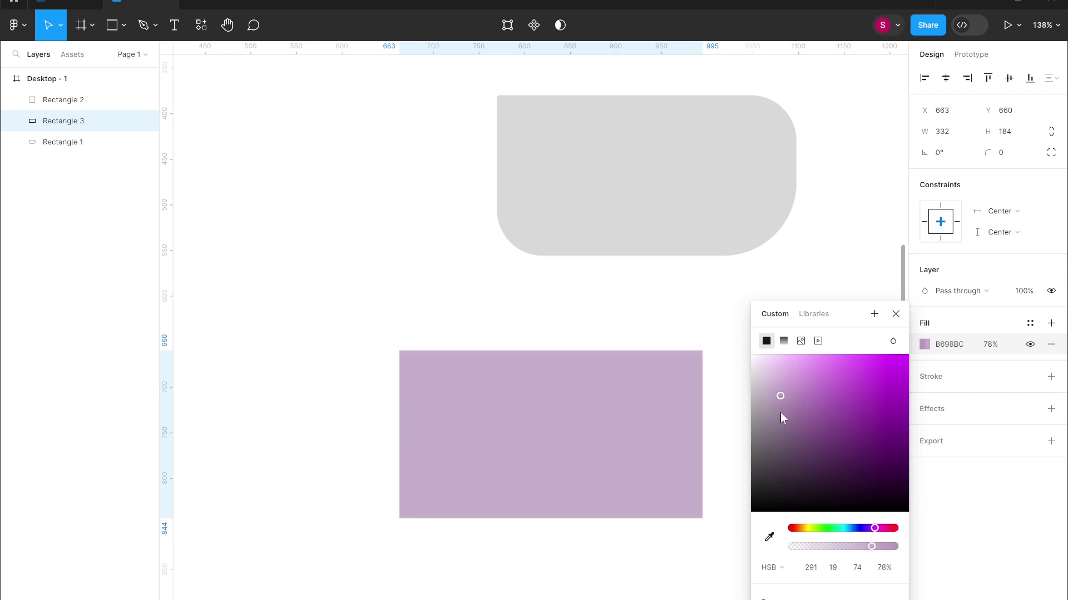
Switch to HSL, sample the grey shape, and settle on lilac DAAEE2 at 100%.
click(773, 567)
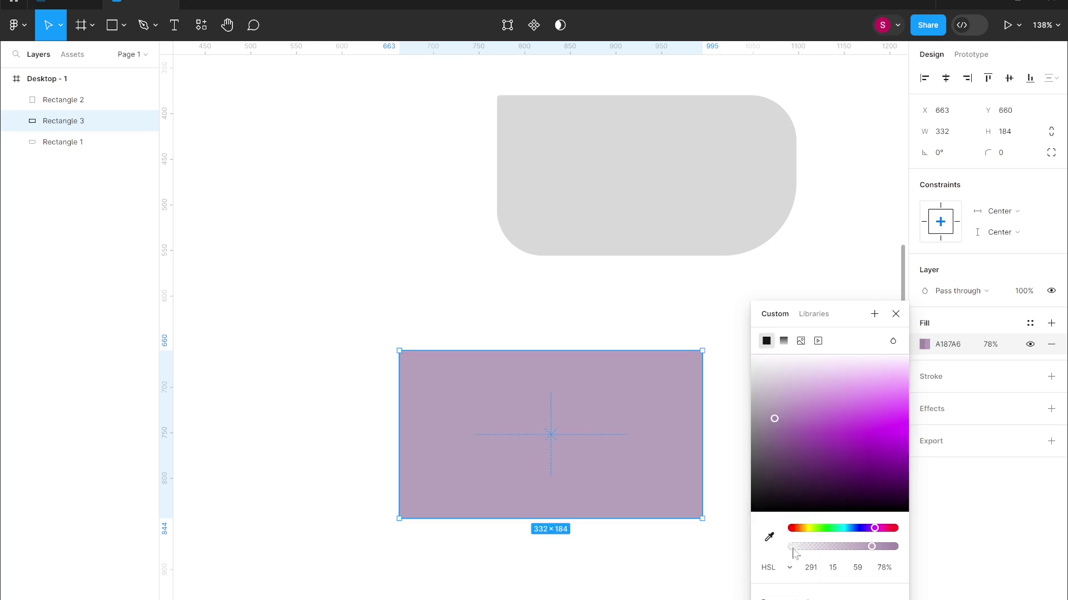
click(780, 403)
mouse_move(784, 404)
mouse_down()
mouse_move(806, 345)
mouse_move(810, 405)
mouse_up()
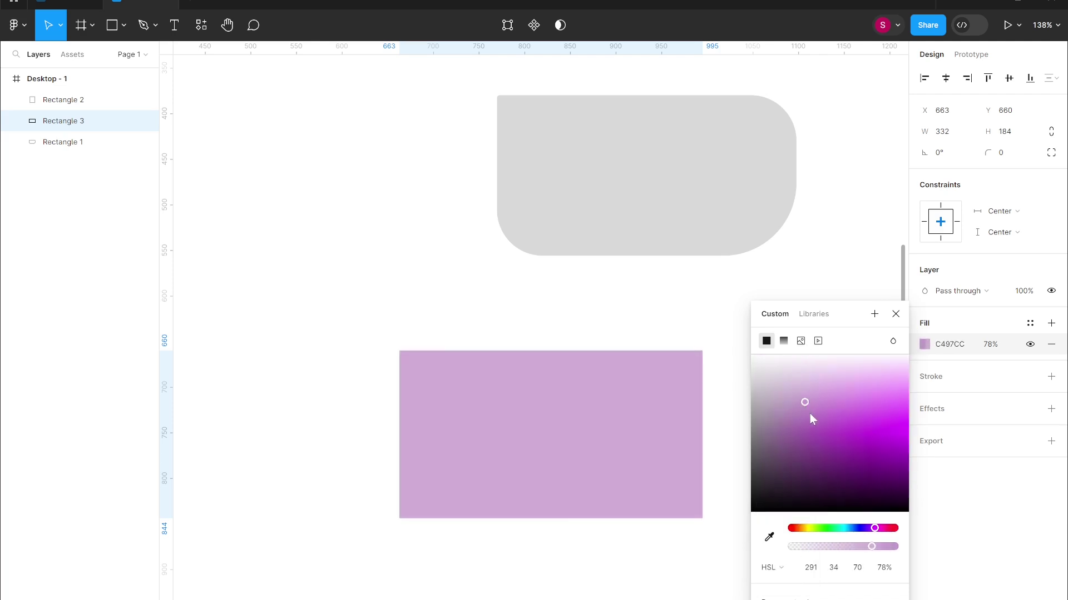
drag(812, 400, 812, 415)
click(768, 537)
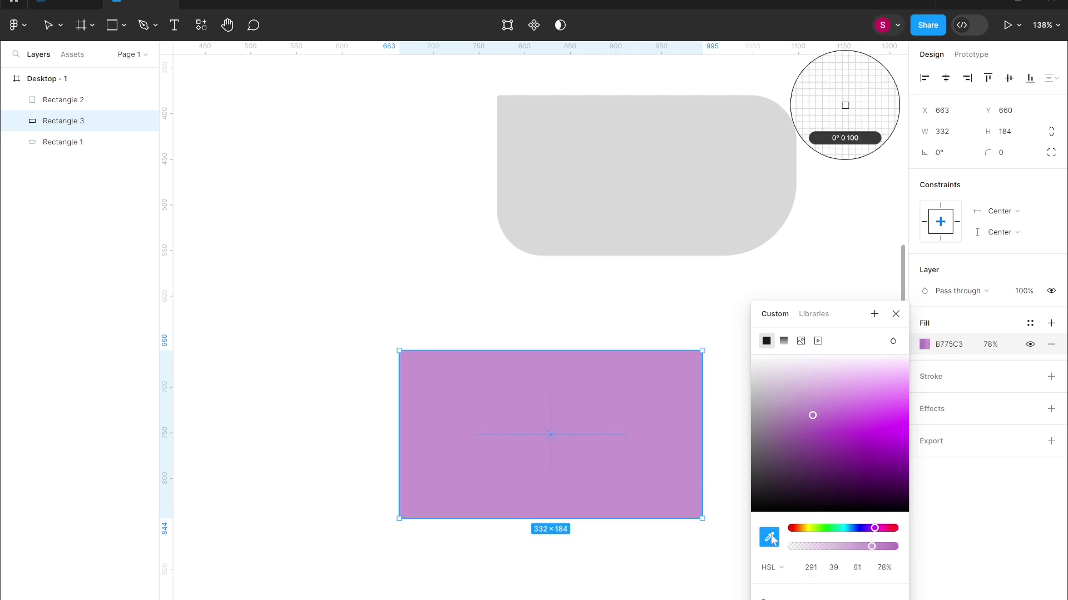
click(763, 148)
mouse_move(782, 414)
mouse_down()
mouse_move(825, 422)
mouse_move(825, 393)
mouse_up()
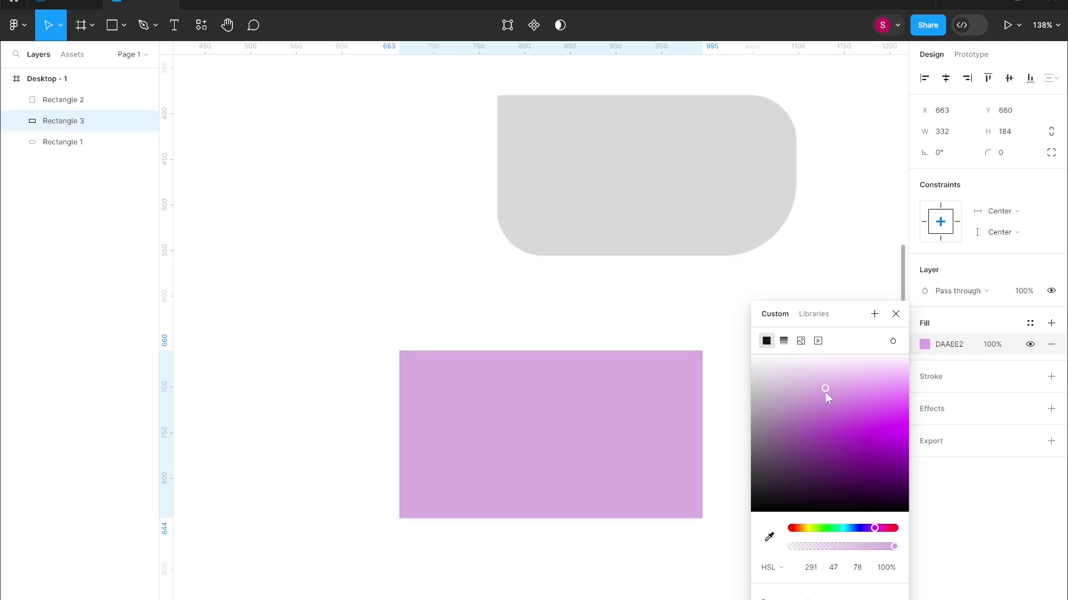
Give the rectangle a linear gradient angled to fade to transparent toward the lower left.
click(784, 341)
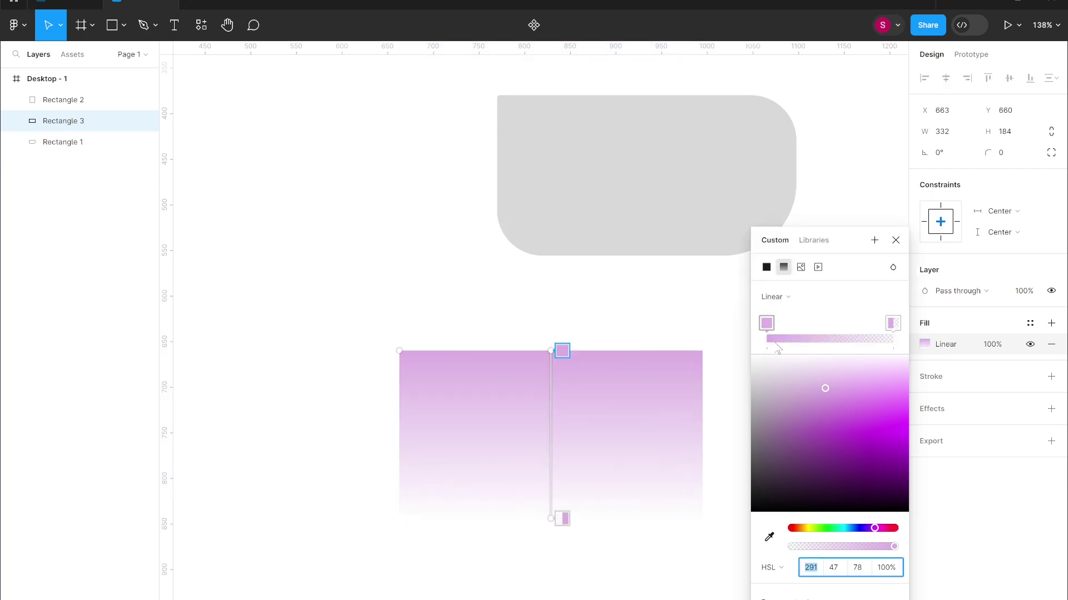
click(766, 267)
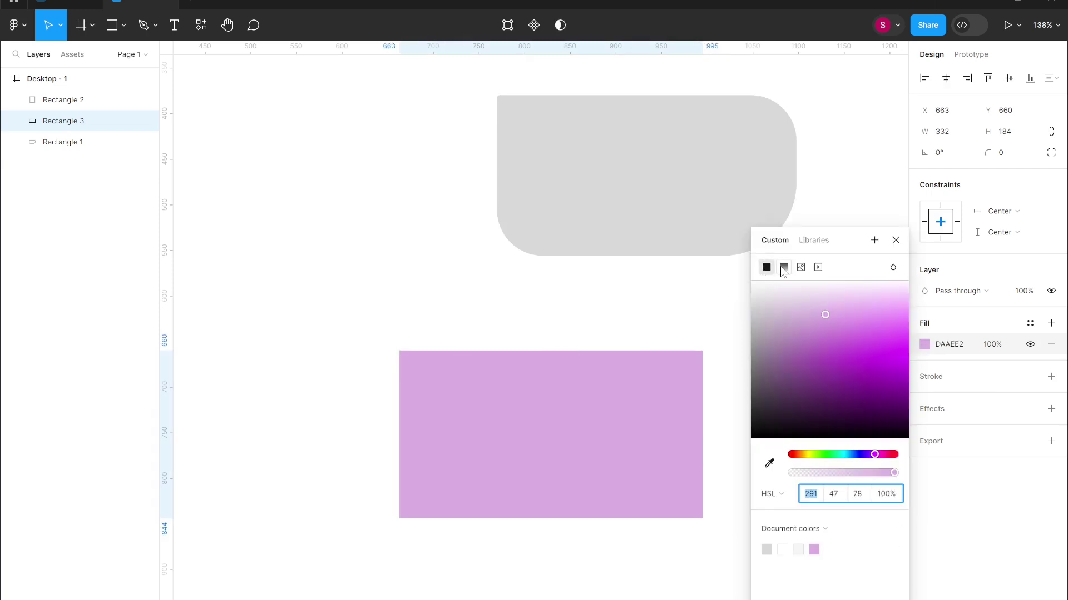
click(783, 268)
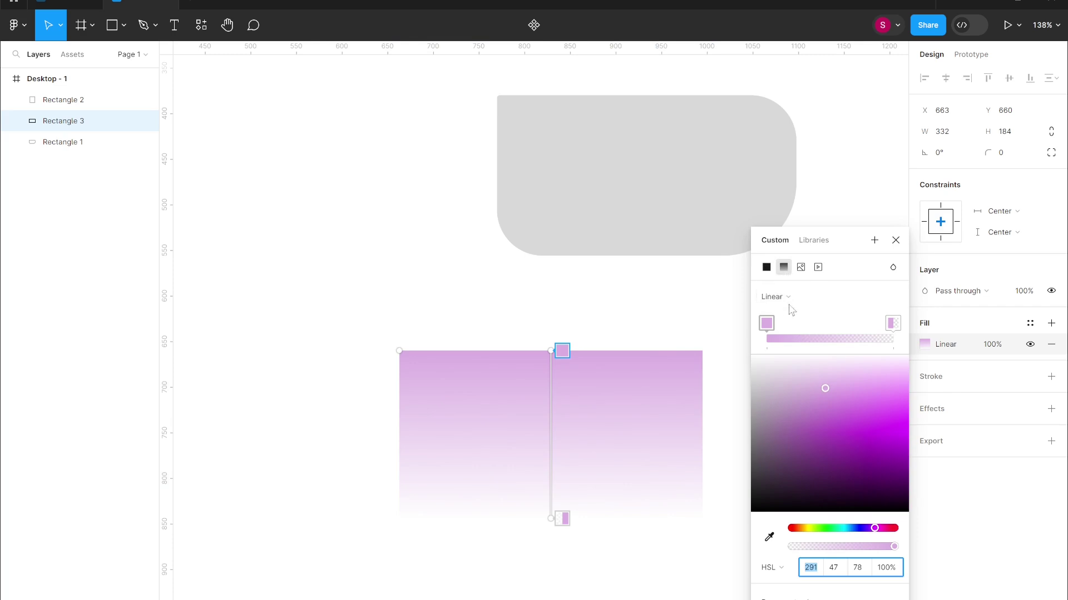
click(785, 303)
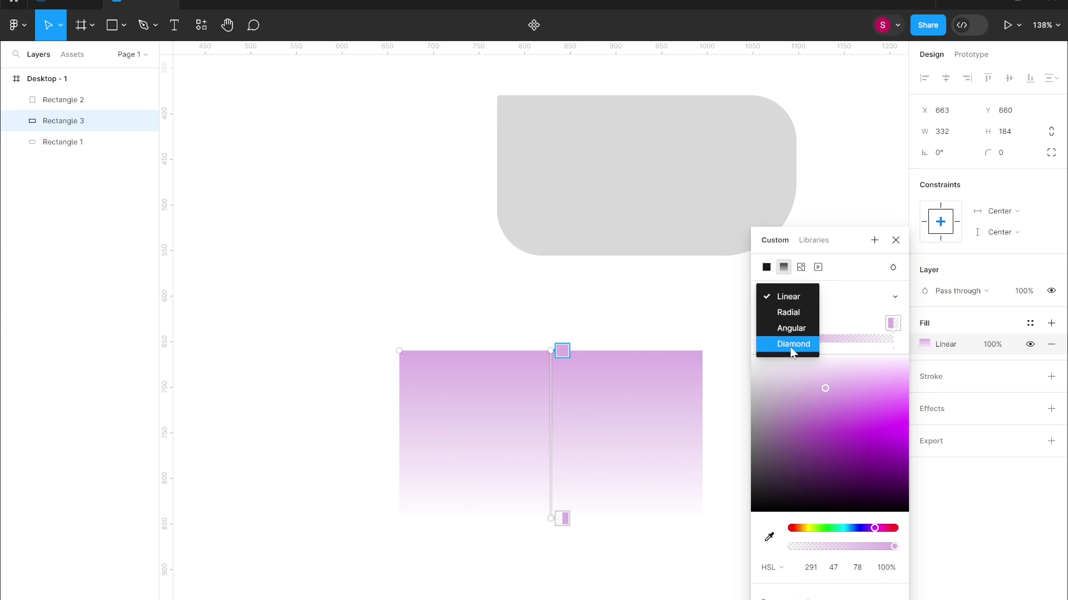
click(554, 512)
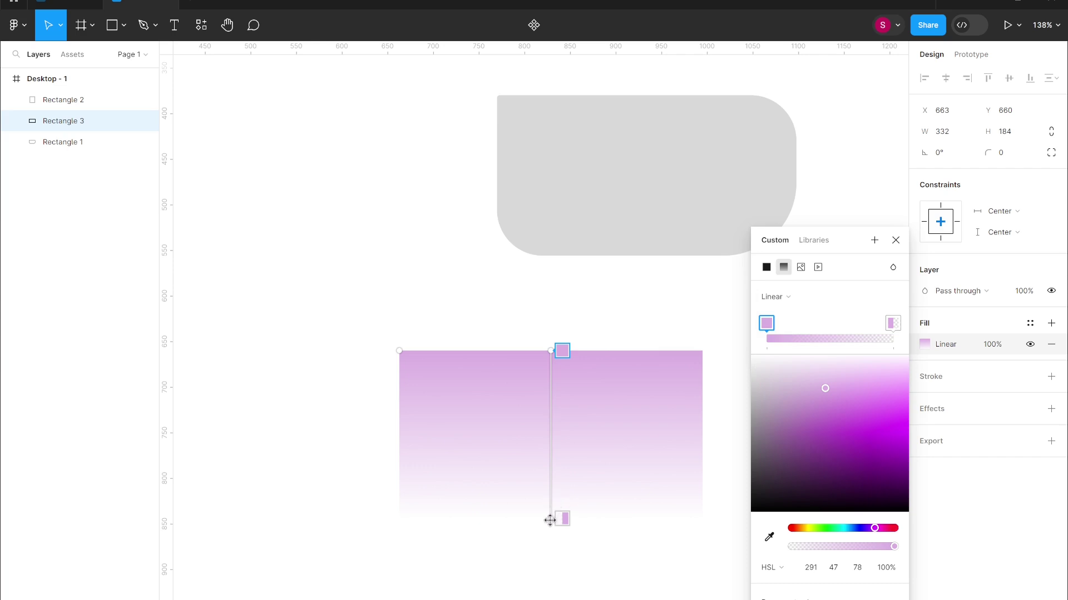
drag(550, 518, 550, 460)
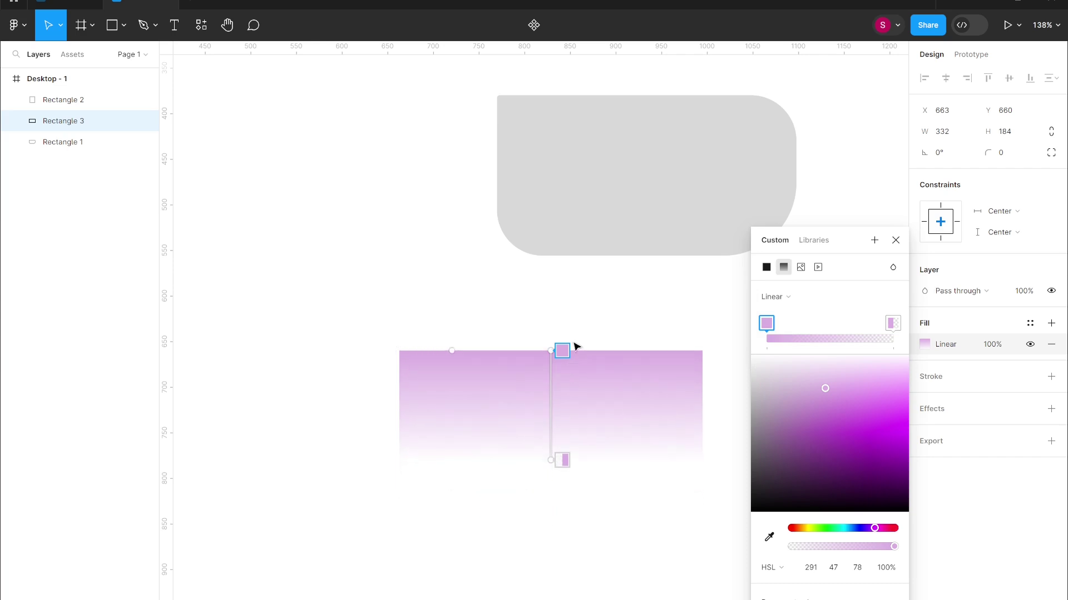
mouse_move(550, 351)
mouse_down()
mouse_move(665, 453)
mouse_move(627, 440)
mouse_up()
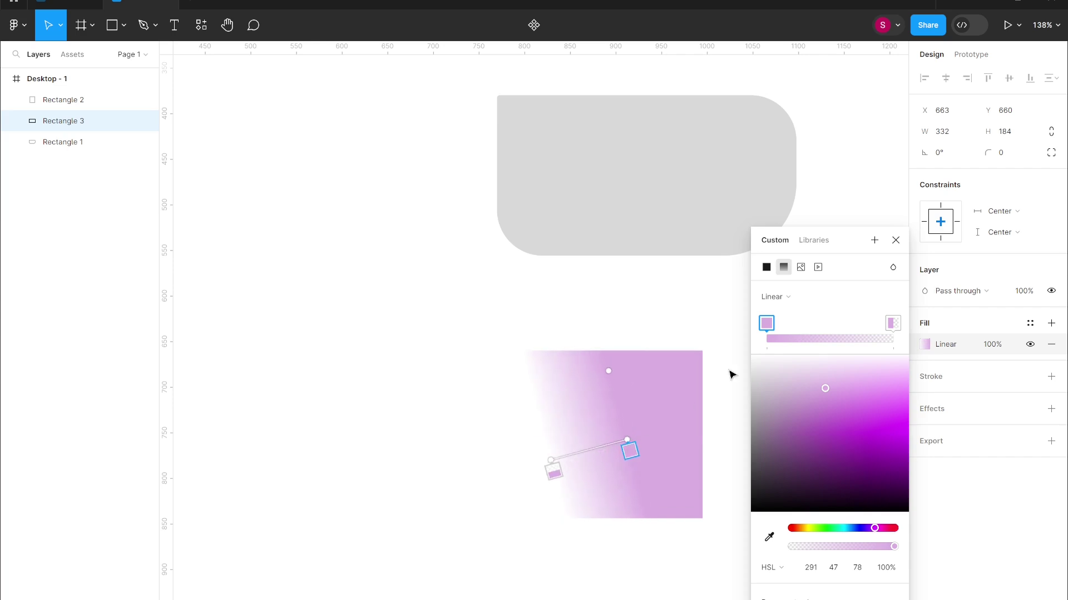
Add gradient colour stops, make one blue, and delete a trial green stop.
click(813, 340)
click(855, 340)
click(812, 324)
drag(842, 528, 855, 528)
click(854, 323)
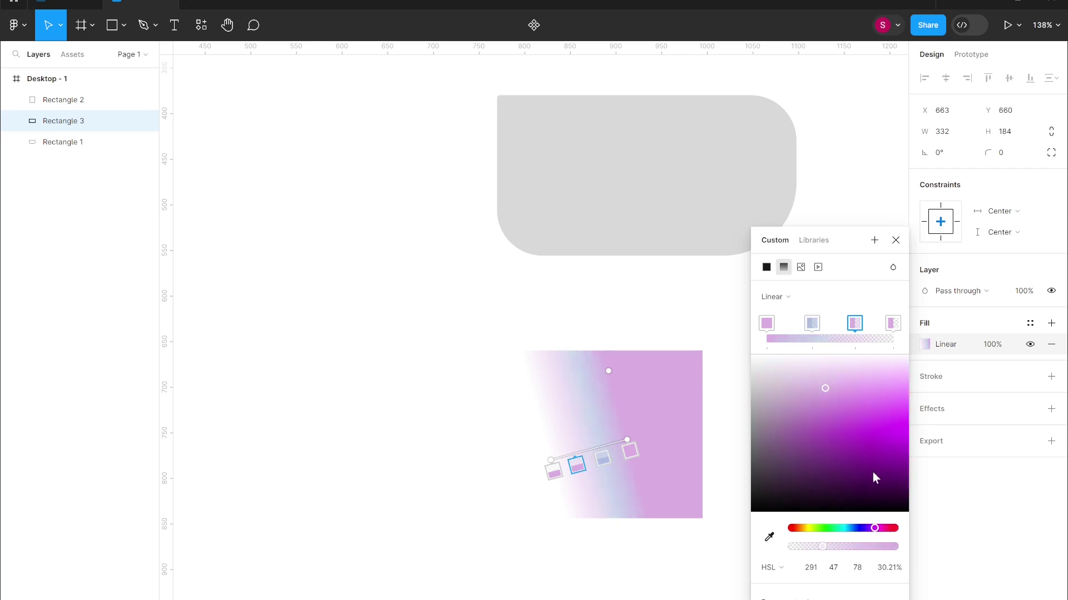
click(827, 528)
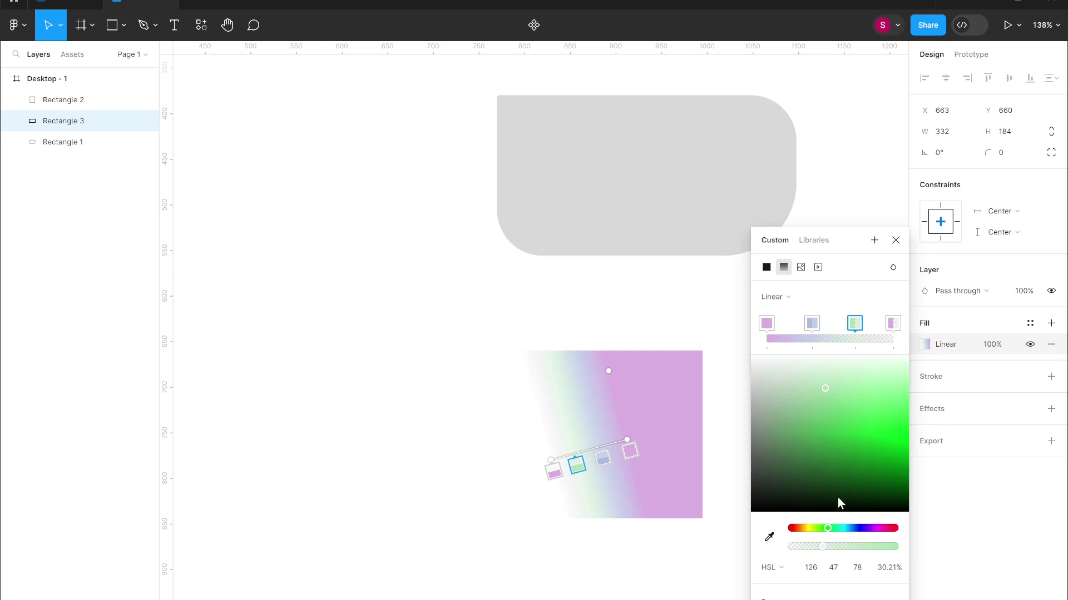
drag(835, 404, 859, 421)
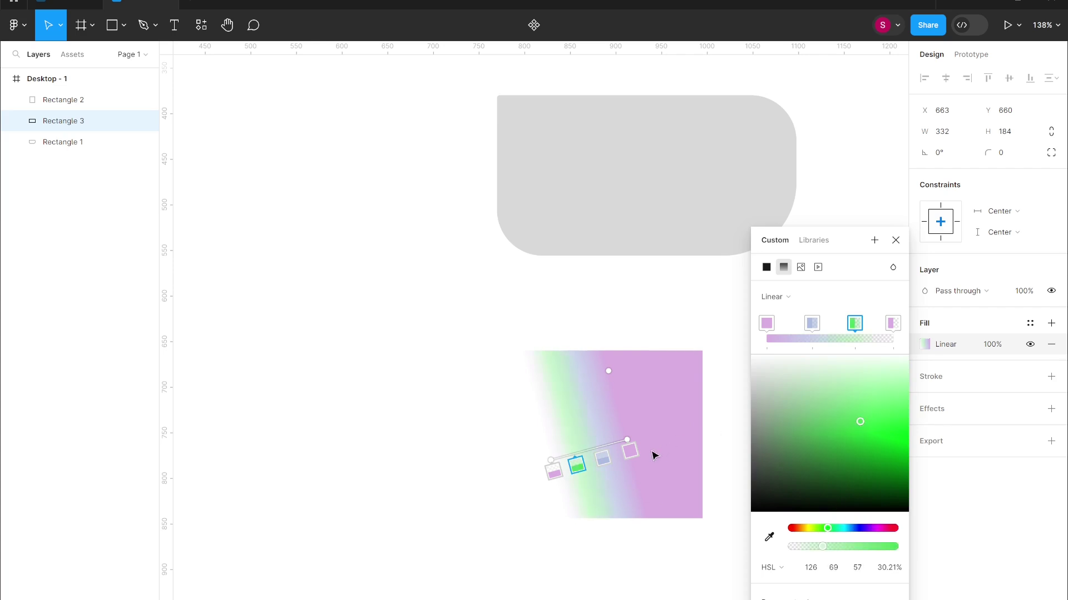
key(Delete)
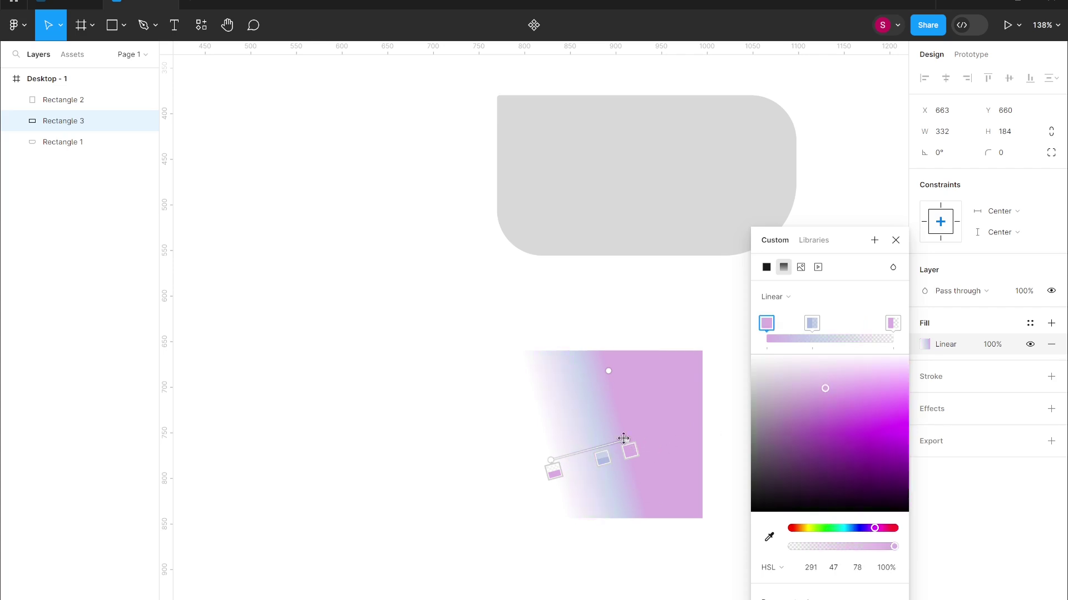
Colour the gradient's end stop blue and move the blue part farther left.
click(892, 323)
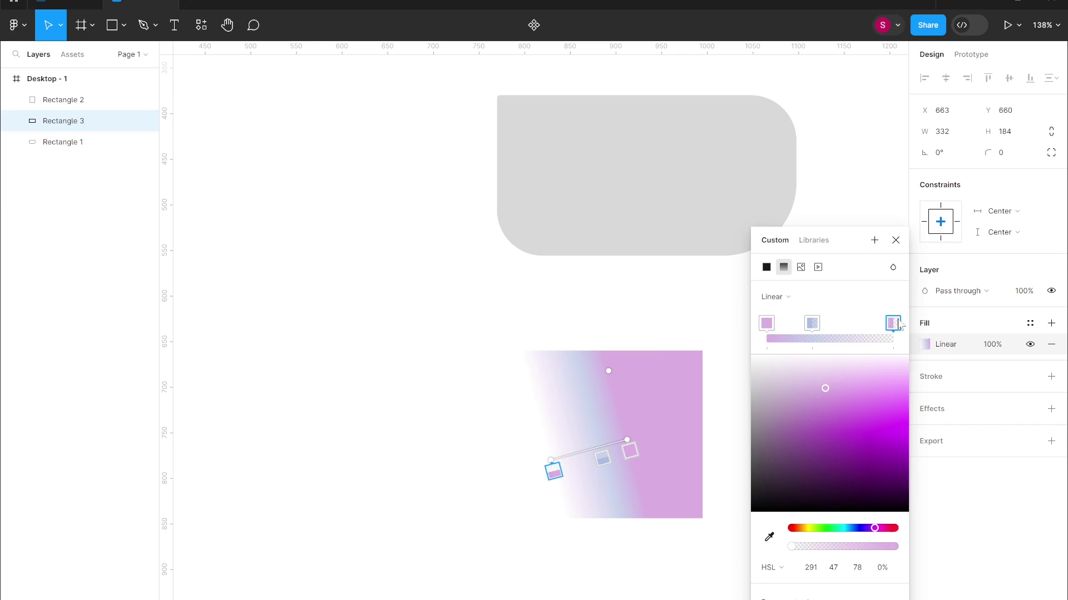
click(850, 528)
click(856, 441)
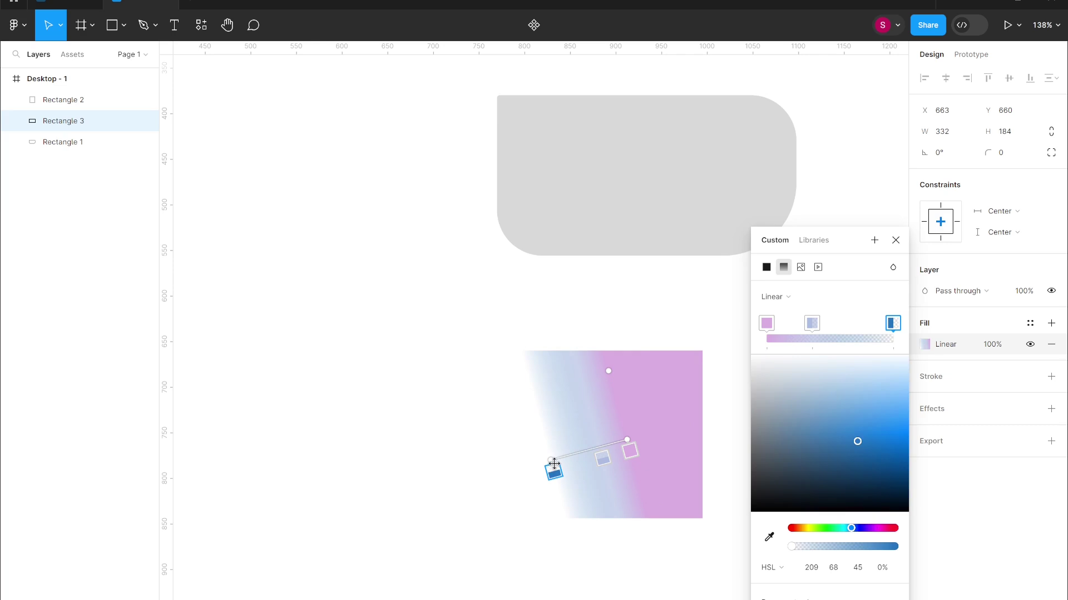
drag(553, 461, 497, 459)
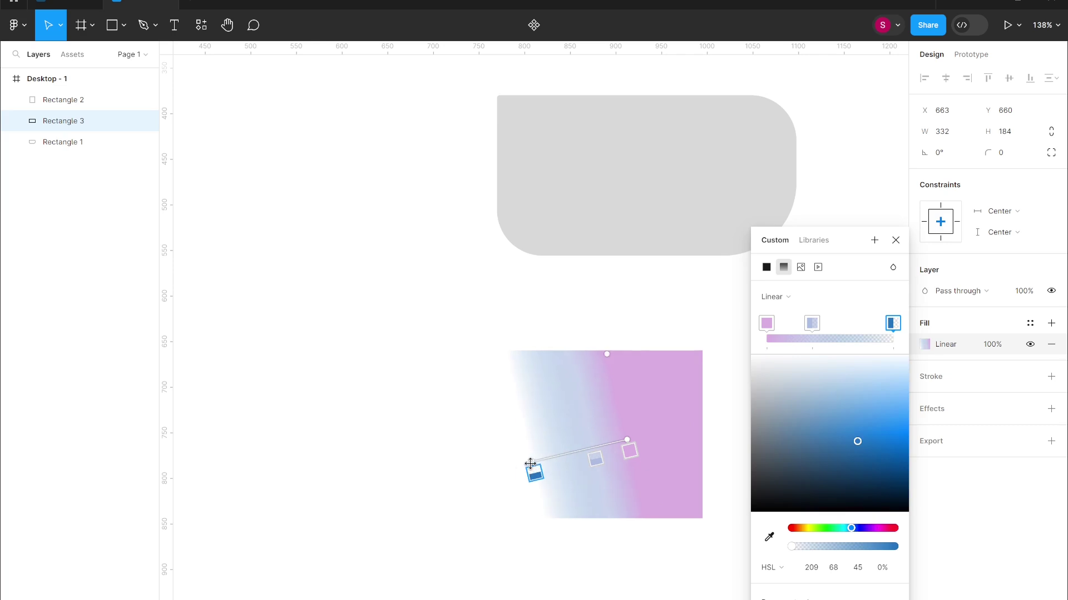
Switch the gradient to Radial and widen it into a level ellipse.
click(774, 297)
click(790, 313)
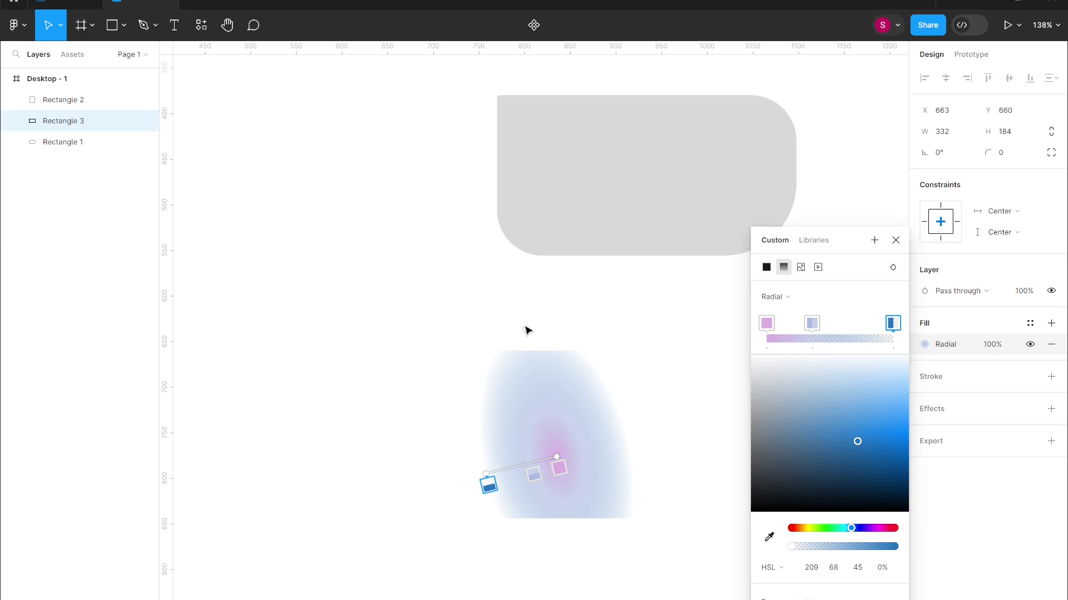
drag(525, 329, 548, 386)
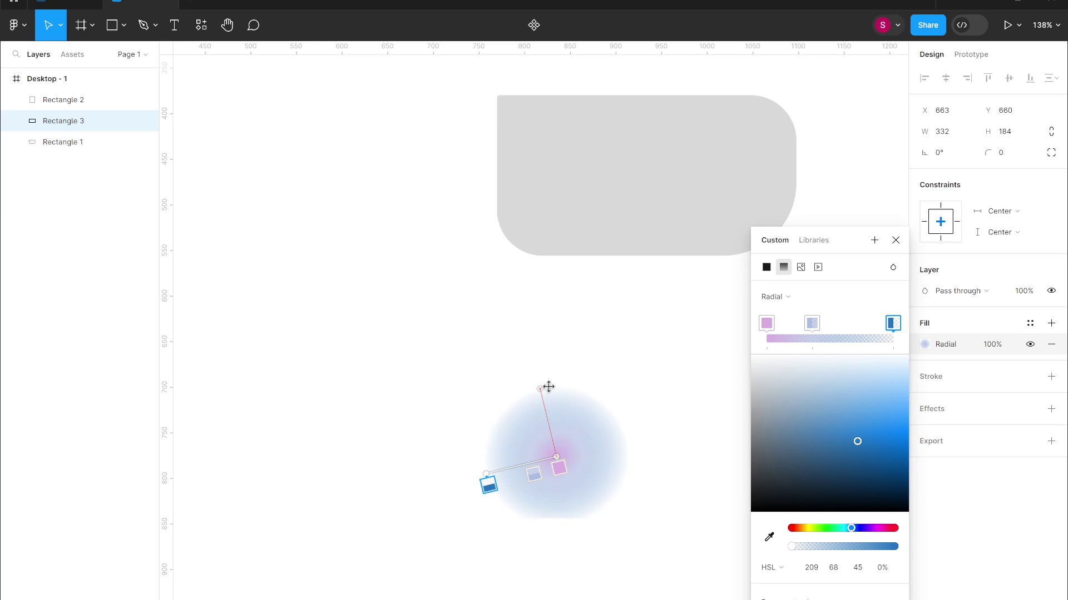
drag(485, 475, 464, 472)
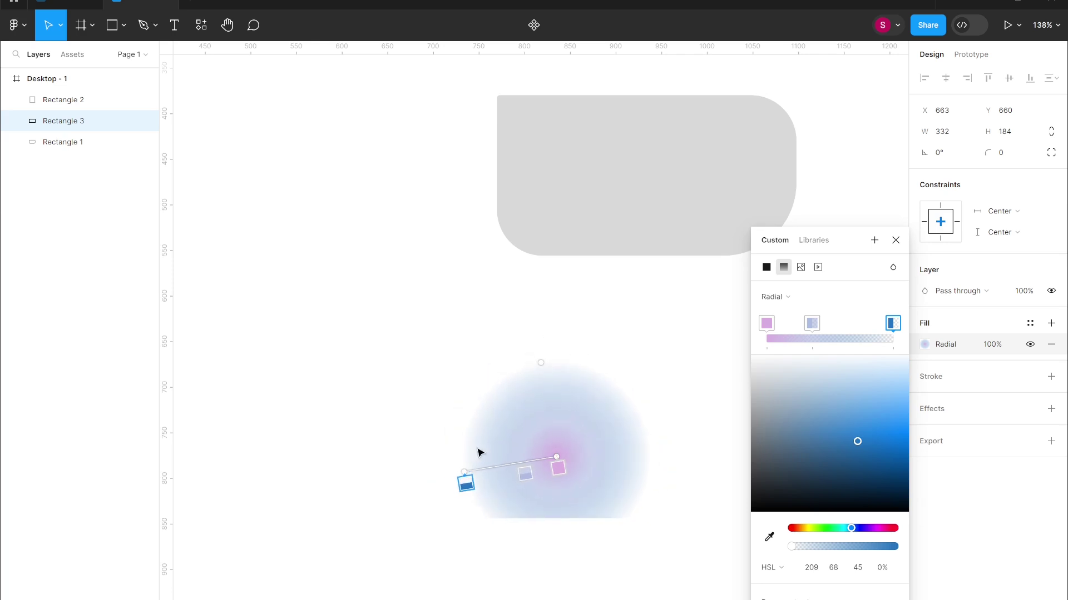
drag(465, 474, 462, 464)
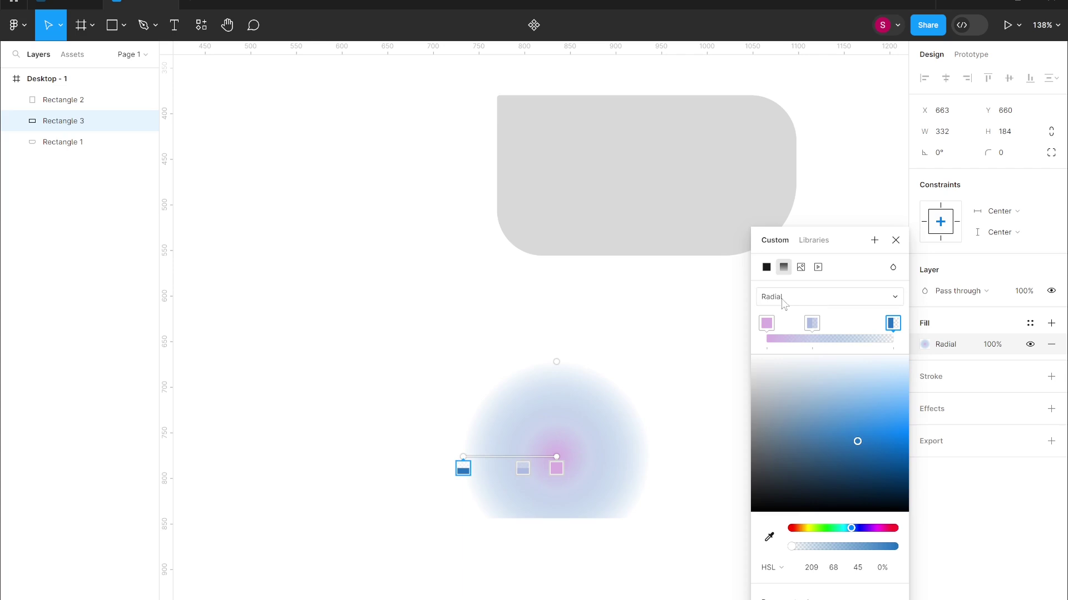
Switch the gradient to Angular, squash it into an ellipse and rotate its seam upward.
click(778, 297)
click(791, 313)
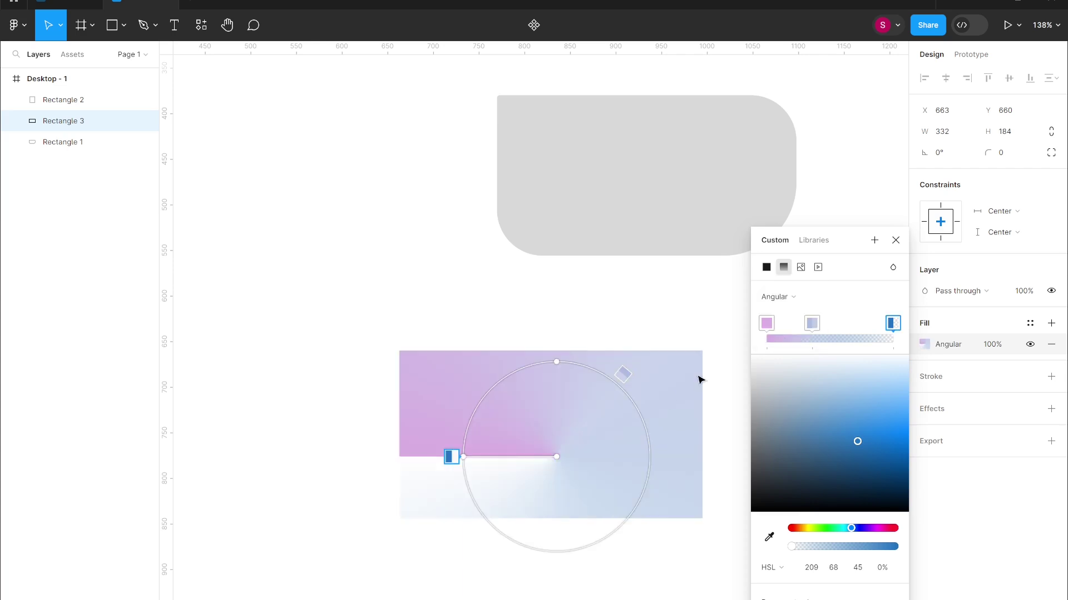
drag(464, 456, 470, 461)
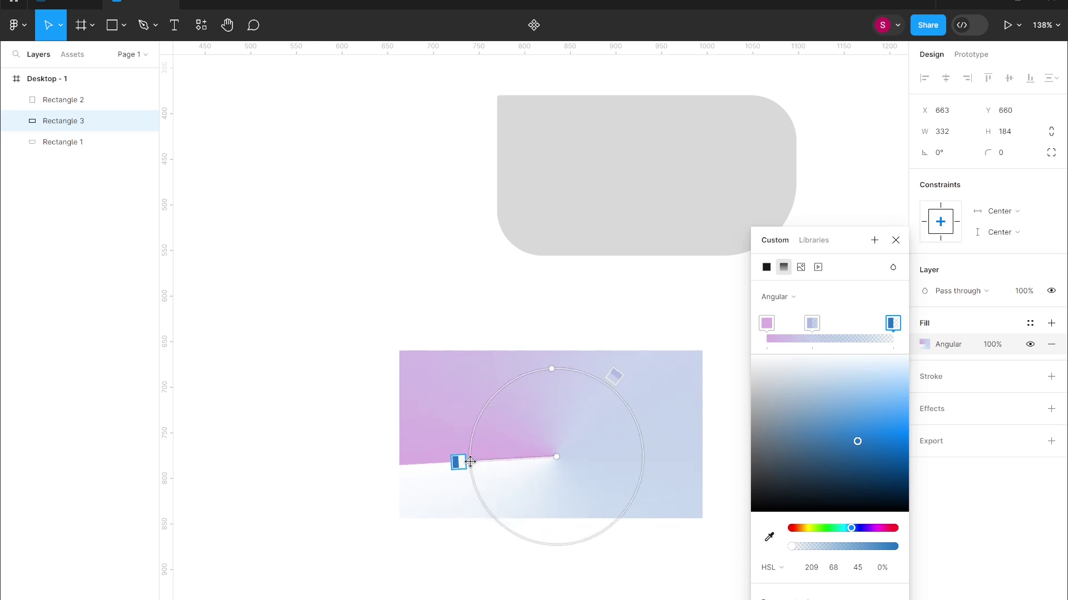
mouse_move(551, 369)
mouse_down()
mouse_move(552, 391)
mouse_move(595, 381)
mouse_up()
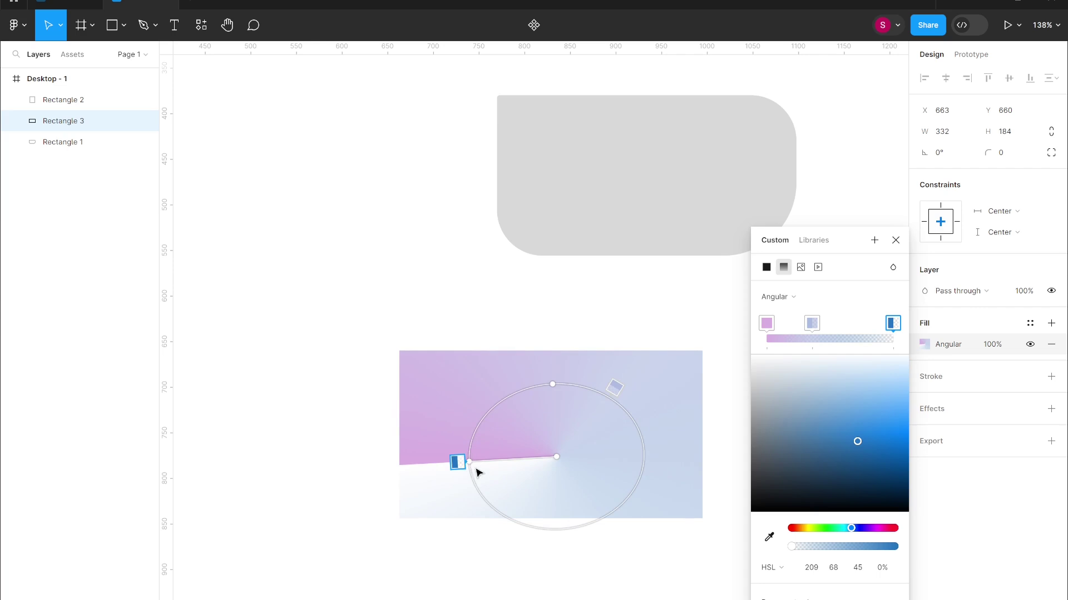
drag(470, 461, 479, 443)
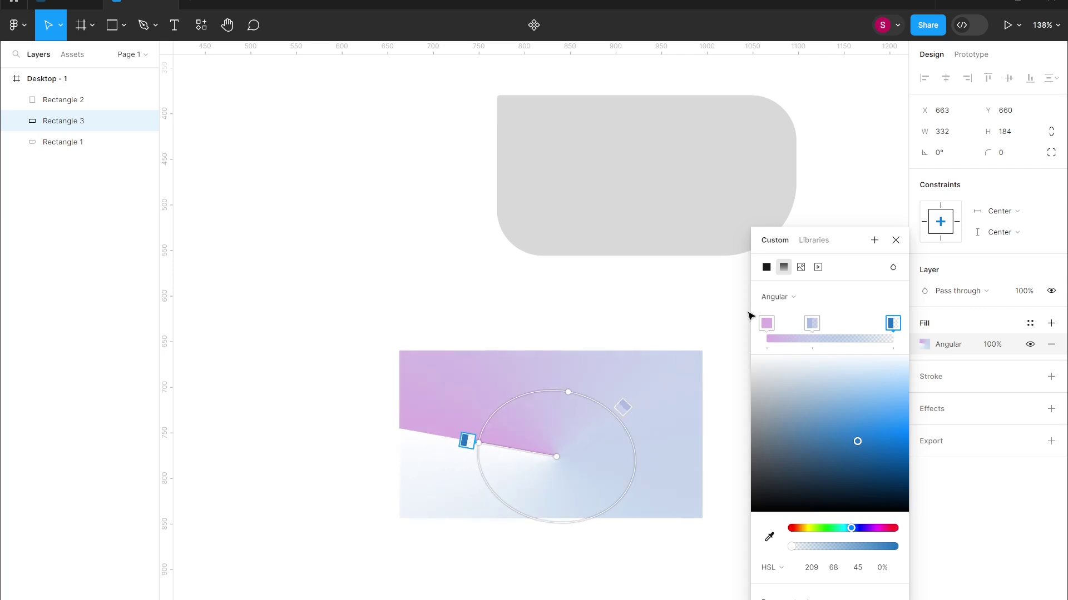
Switch the gradient to Diamond, then enlarge, rotate and widen it.
click(777, 297)
click(784, 312)
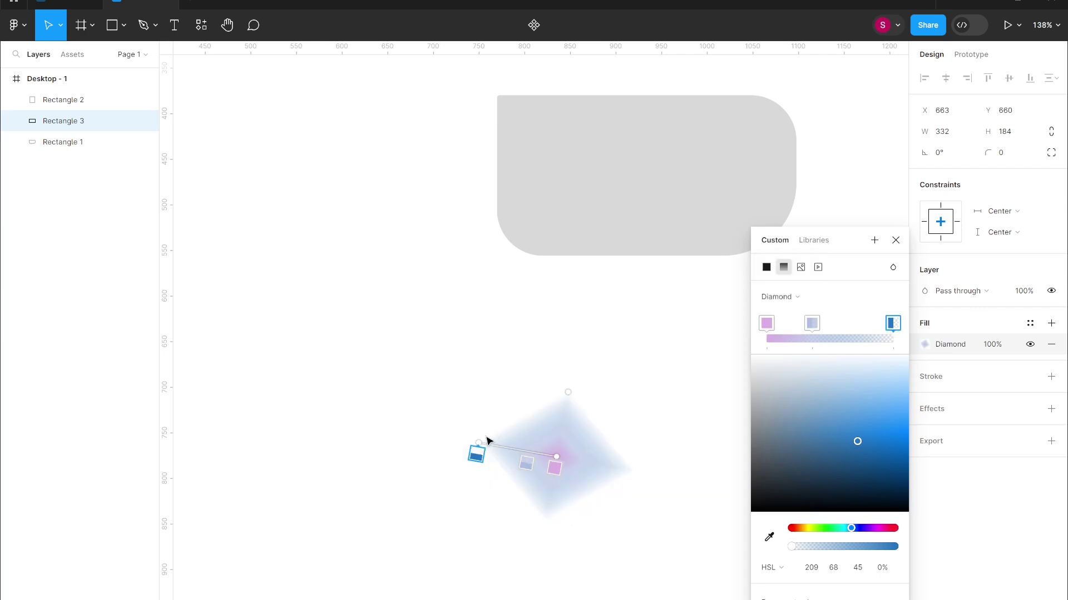
drag(478, 443, 434, 429)
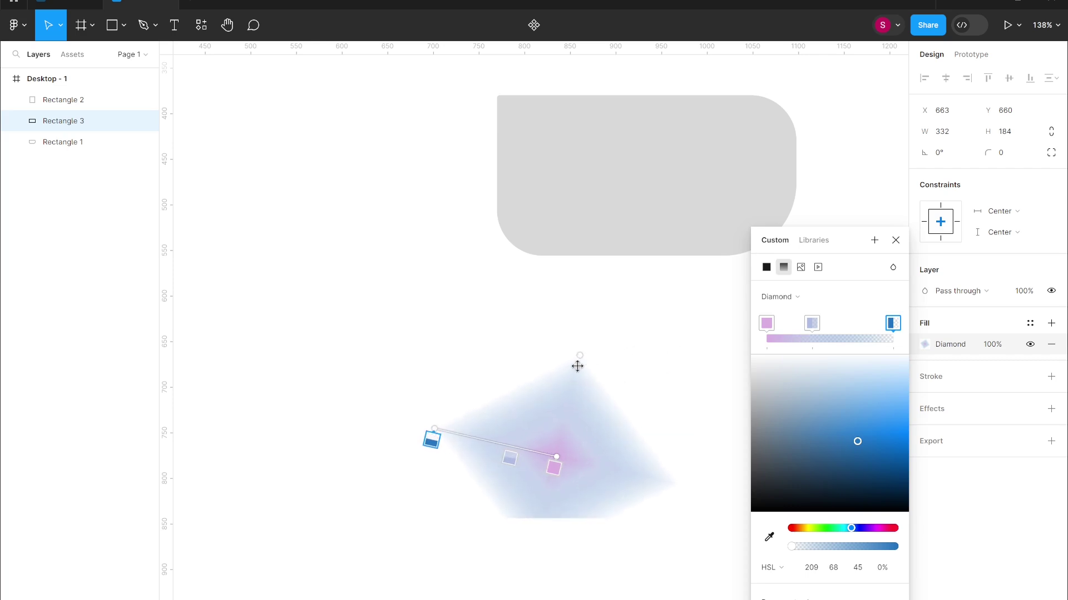
drag(577, 366, 572, 372)
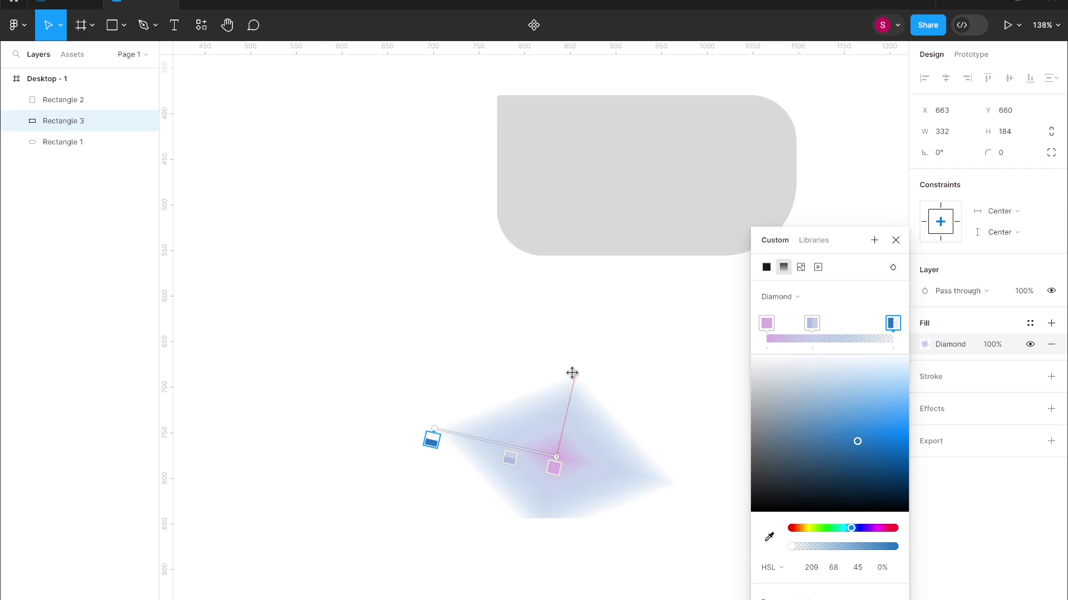
drag(572, 373, 584, 334)
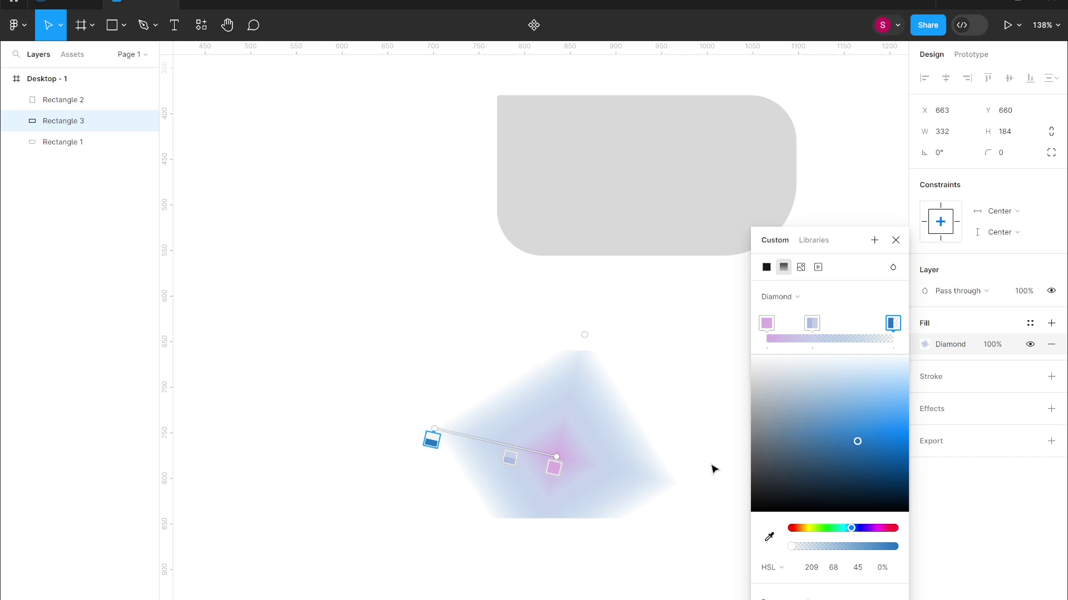
Fill the rectangle with the landscape JPG image, leaving exposure and saturation at normal.
click(800, 271)
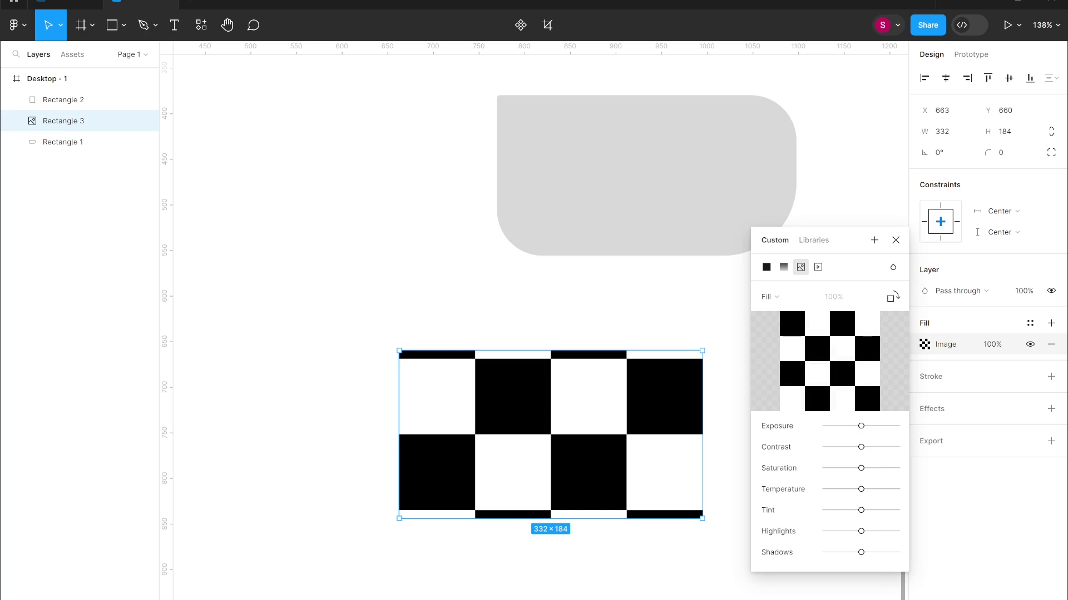
mouse_move(829, 361)
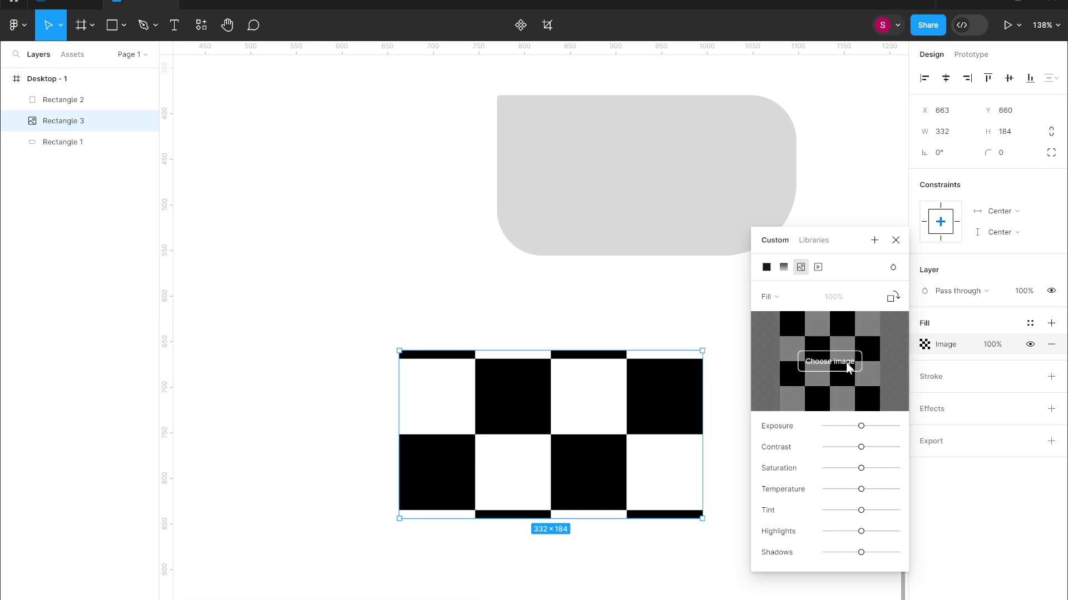
click(847, 366)
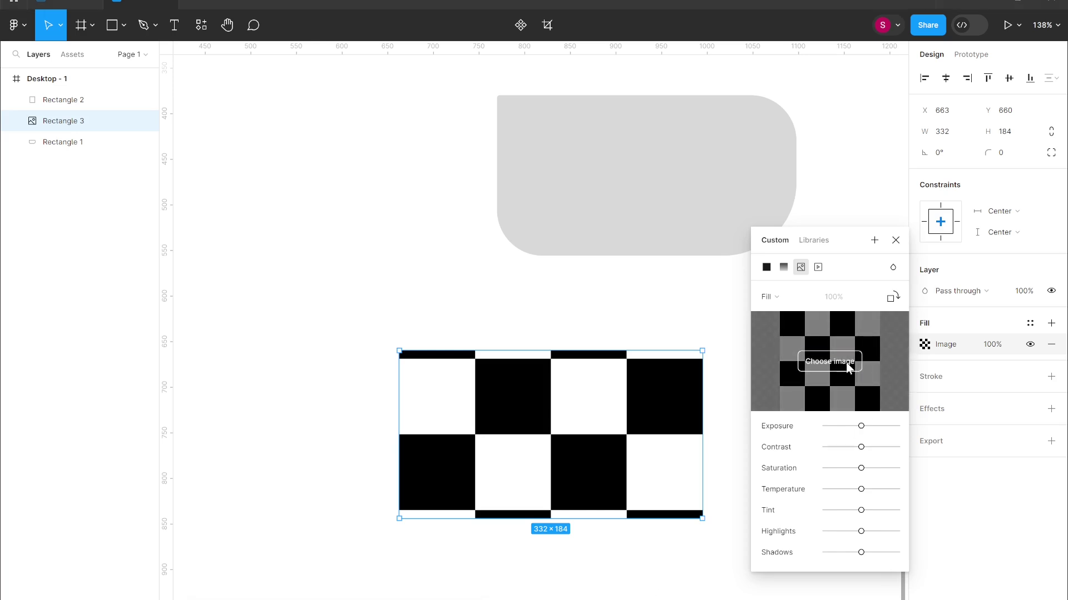
double_click(143, 177)
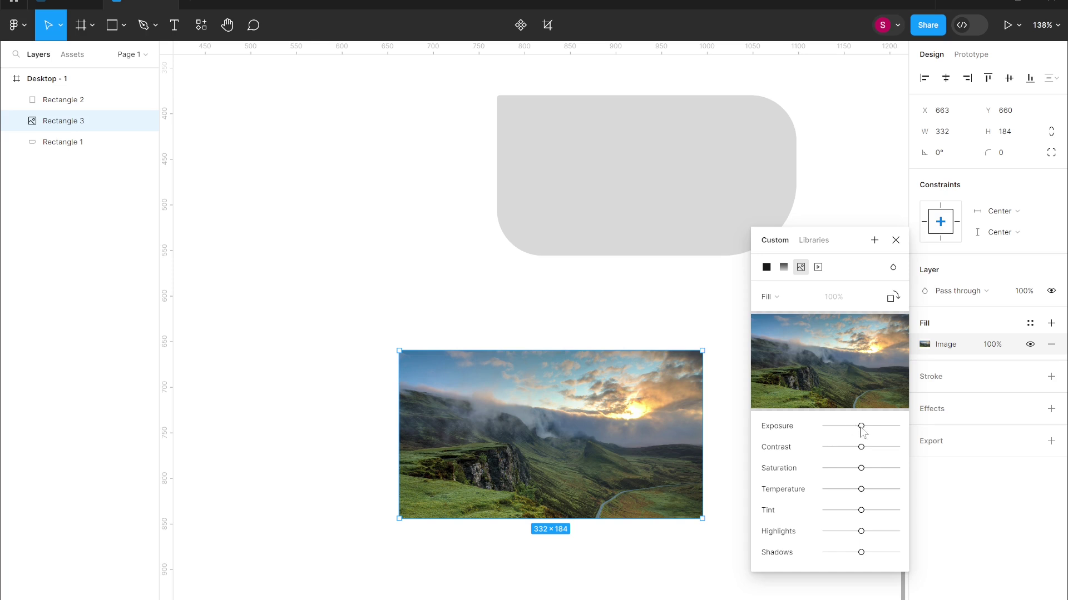
drag(864, 426, 861, 427)
drag(877, 468, 861, 468)
Keep the image in Fill mode and nudge the rectangle up-left, enlarging it slightly.
click(777, 300)
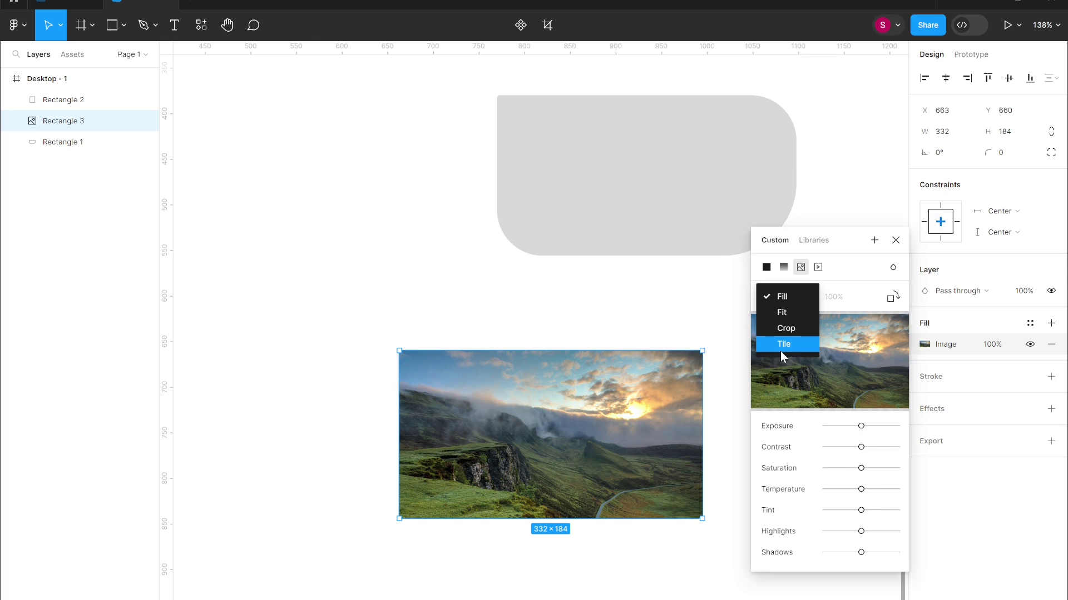
click(794, 301)
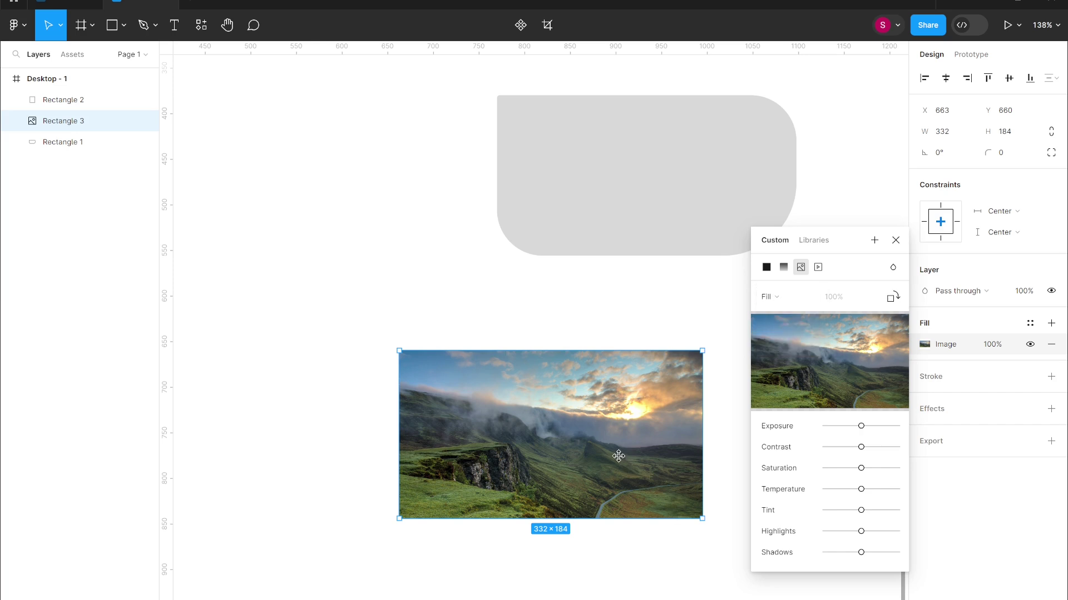
drag(618, 456, 609, 452)
drag(509, 448, 522, 454)
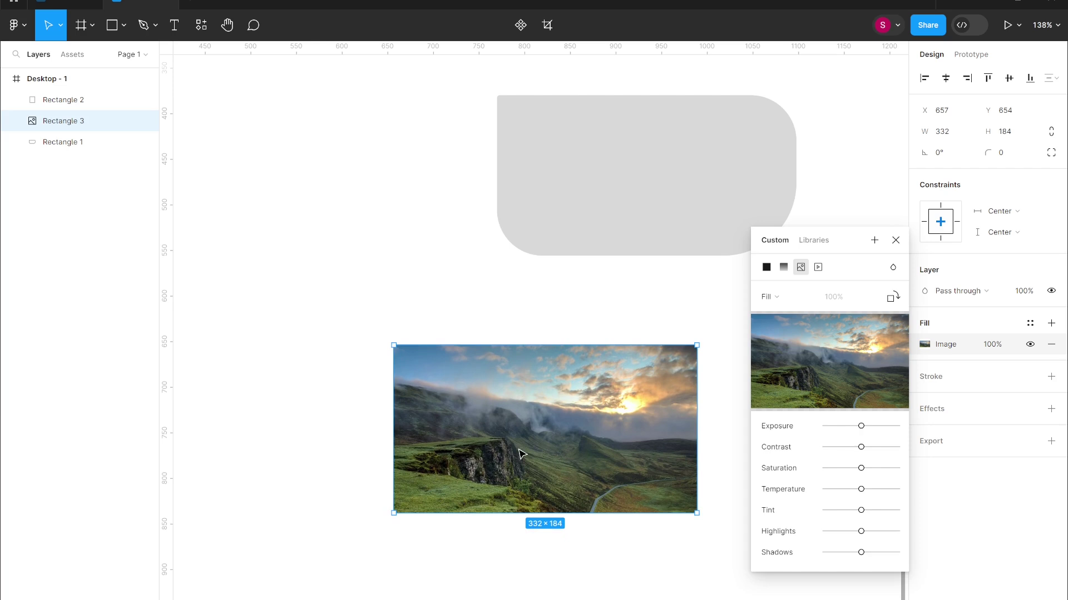
drag(698, 516, 704, 521)
Set the image to Fit and add a 1px black inside stroke.
click(770, 296)
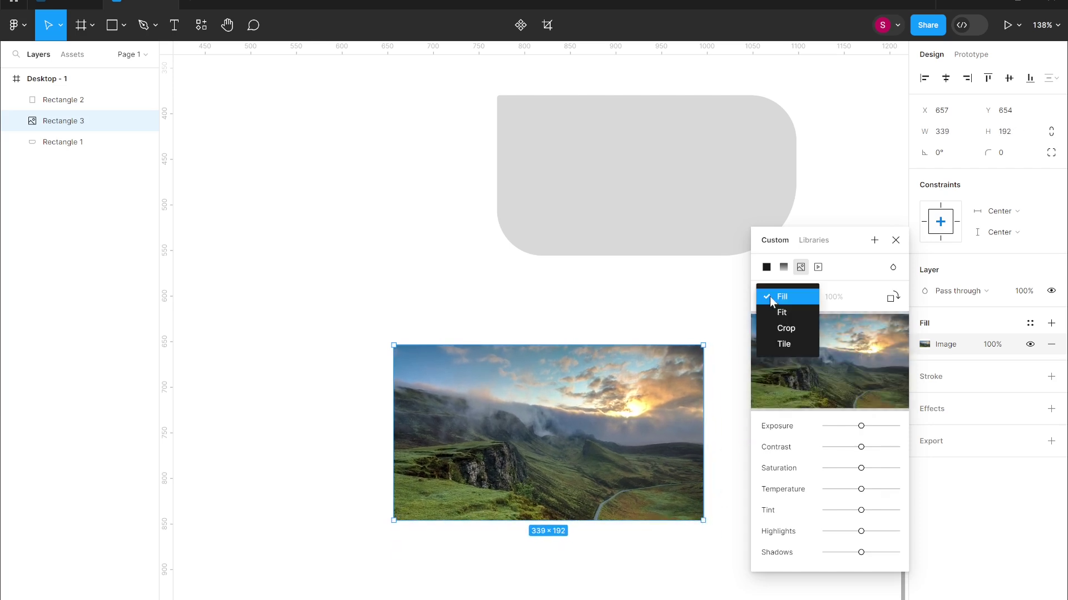
click(776, 308)
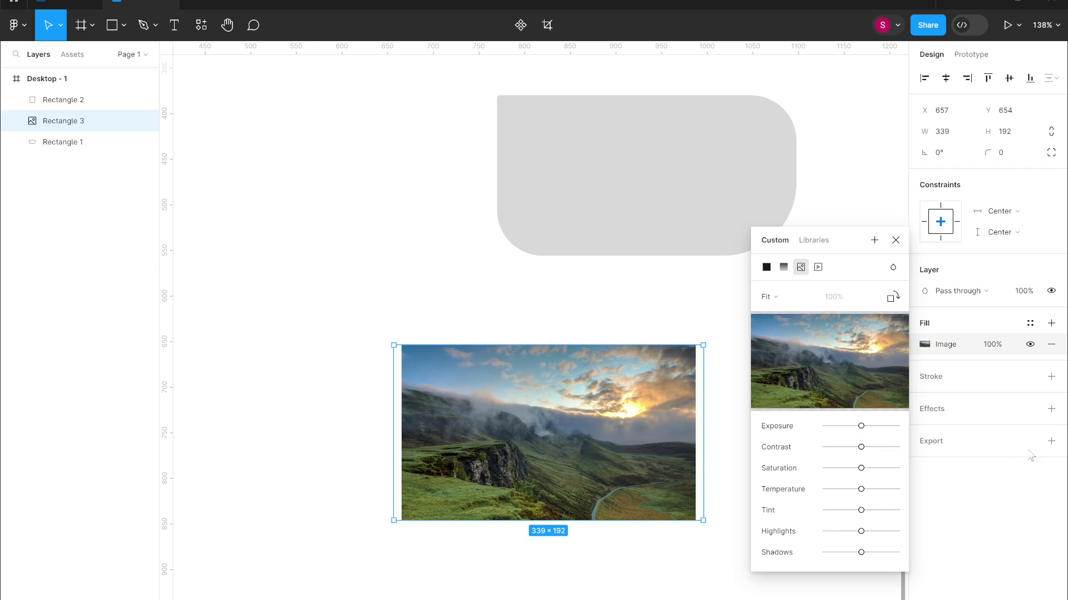
click(1050, 376)
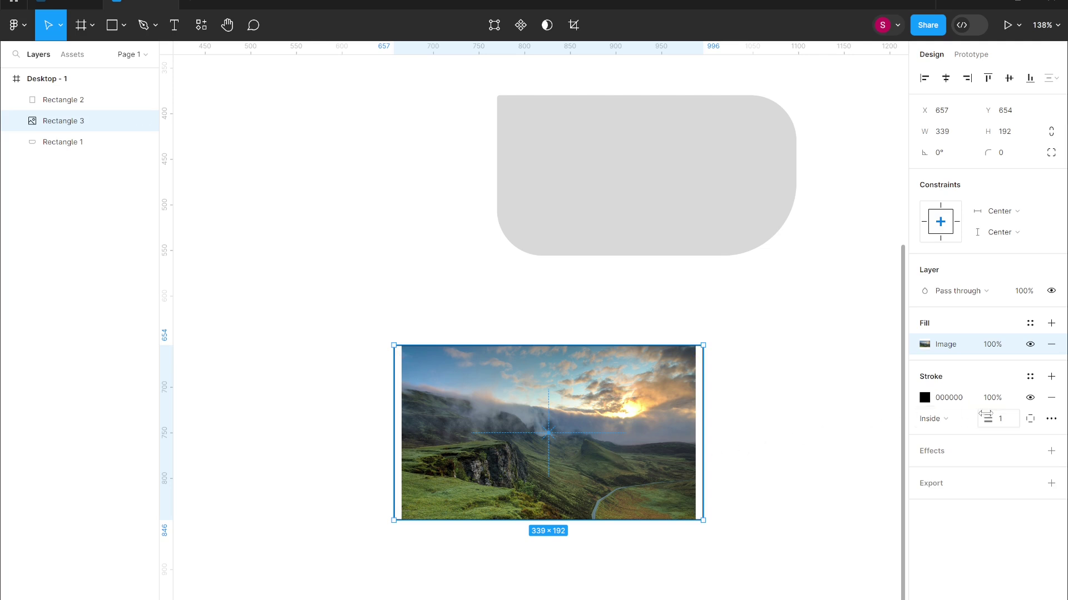
Set the image fill to Crop and trim the rectangle's sides to 320 wide.
click(948, 352)
click(930, 352)
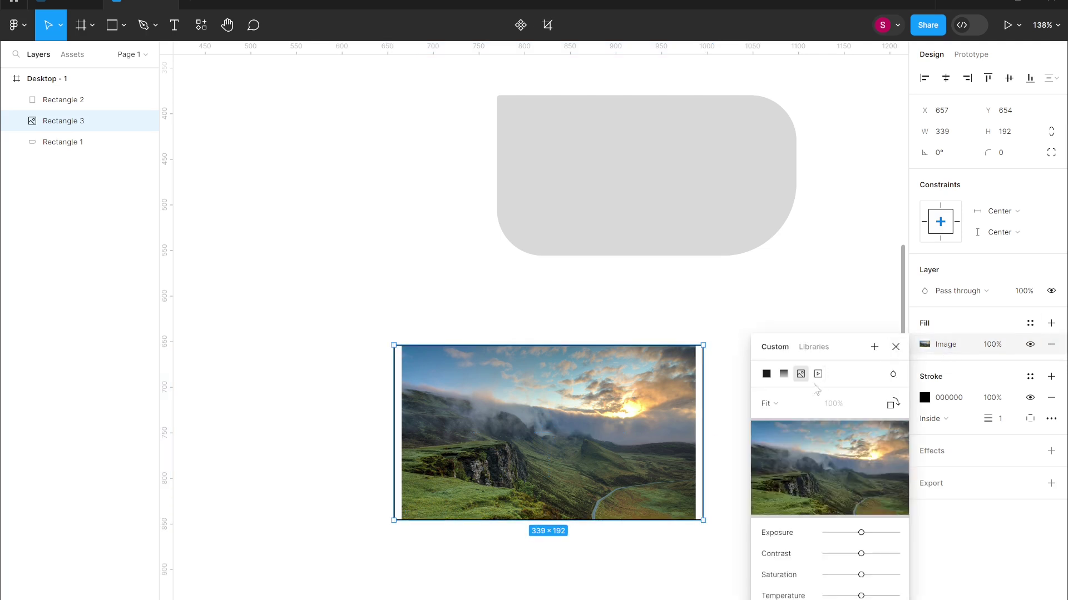
click(813, 412)
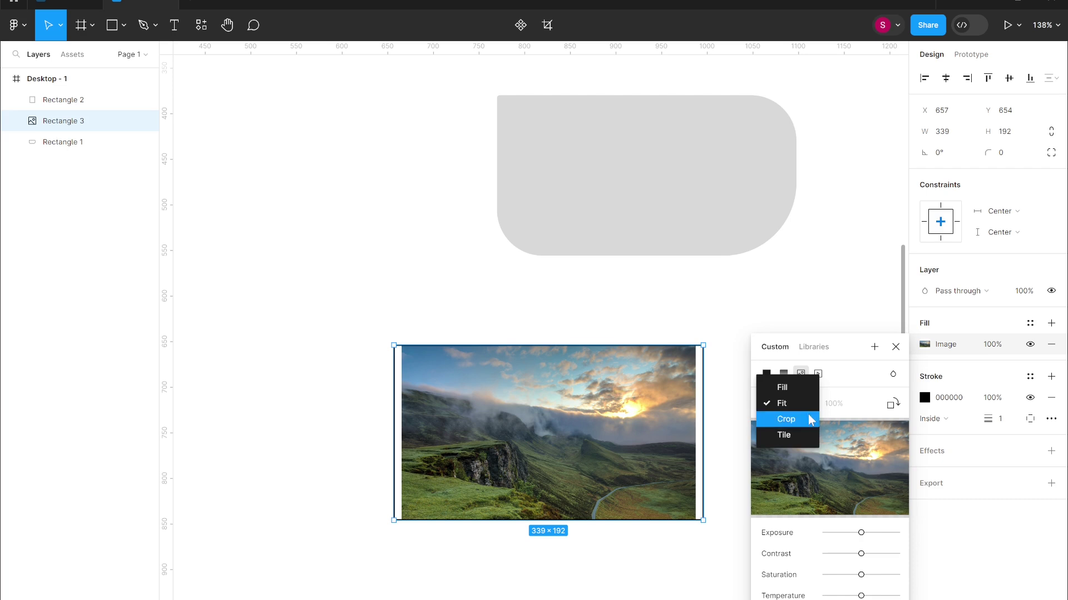
click(810, 419)
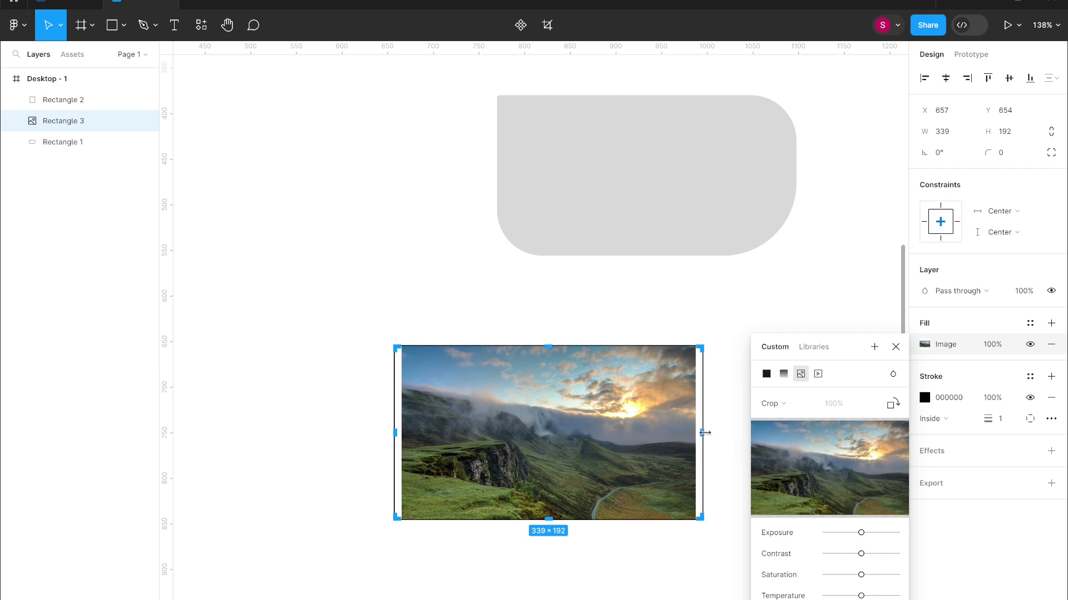
drag(704, 432, 693, 434)
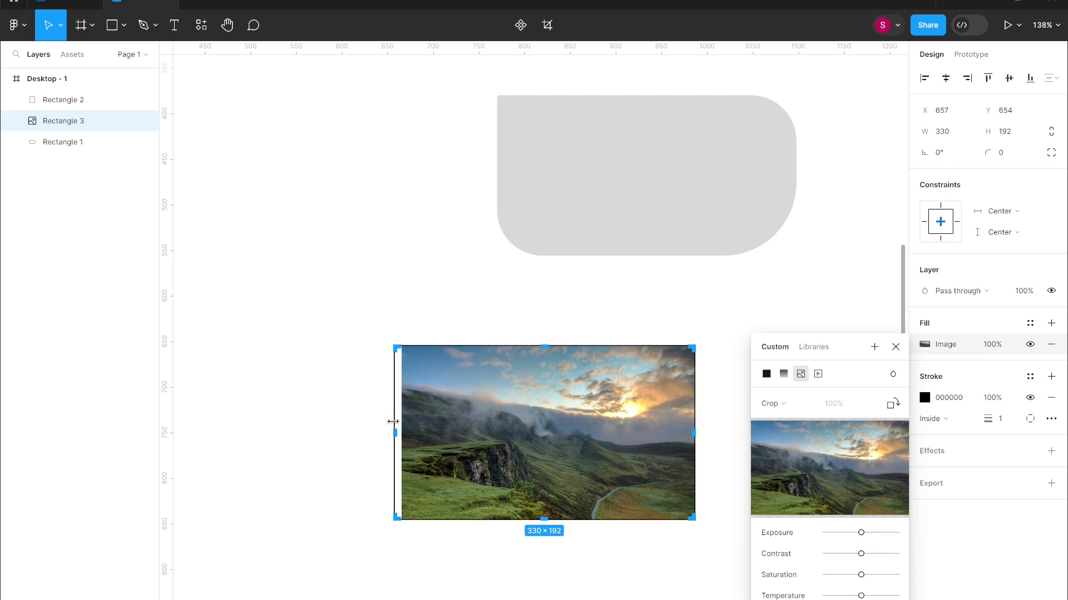
drag(395, 427, 404, 429)
mouse_move(529, 445)
mouse_down()
mouse_move(553, 452)
mouse_move(534, 449)
mouse_up()
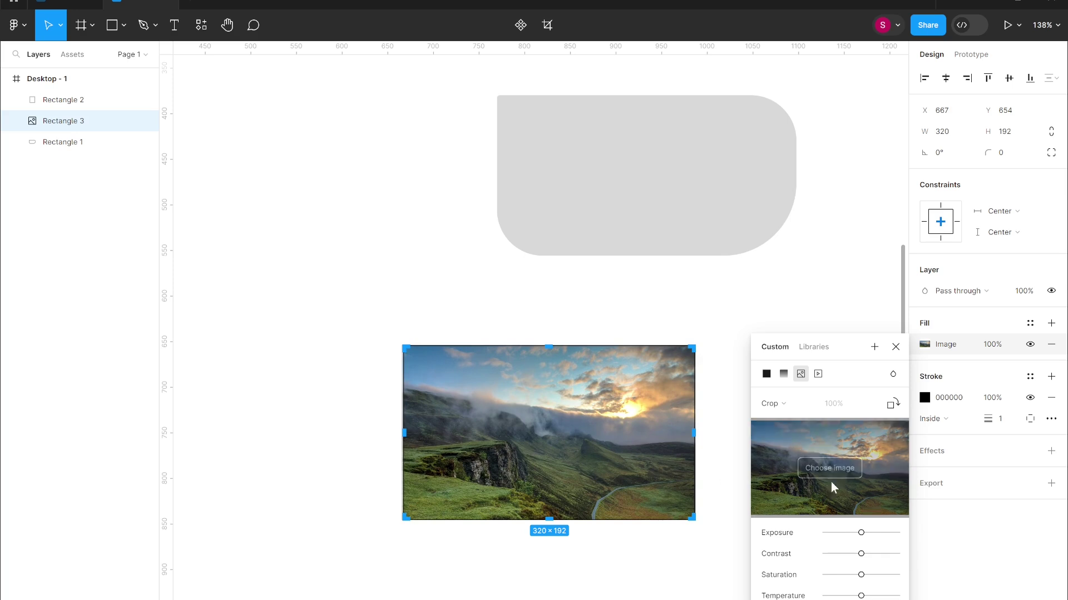
Try Tile mode on the image fill and reposition the rectangle on the canvas.
click(776, 408)
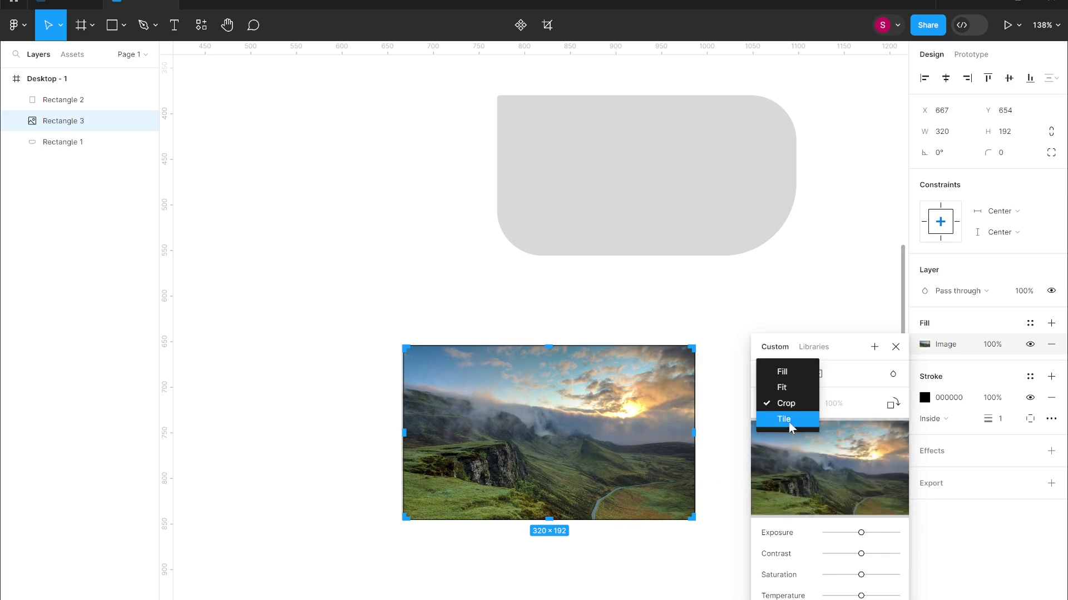
click(787, 423)
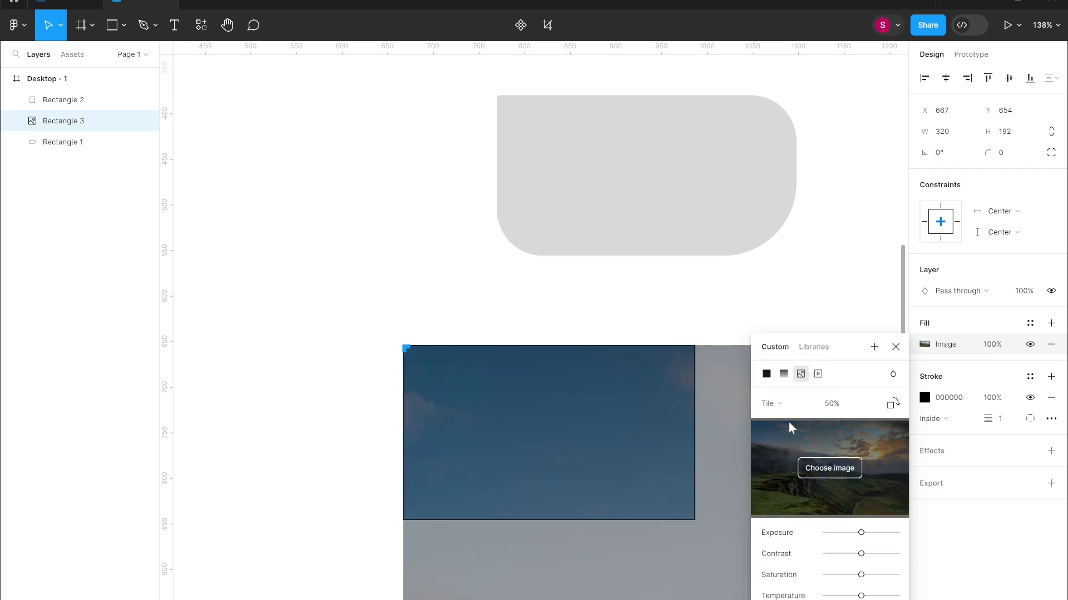
drag(665, 417, 482, 240)
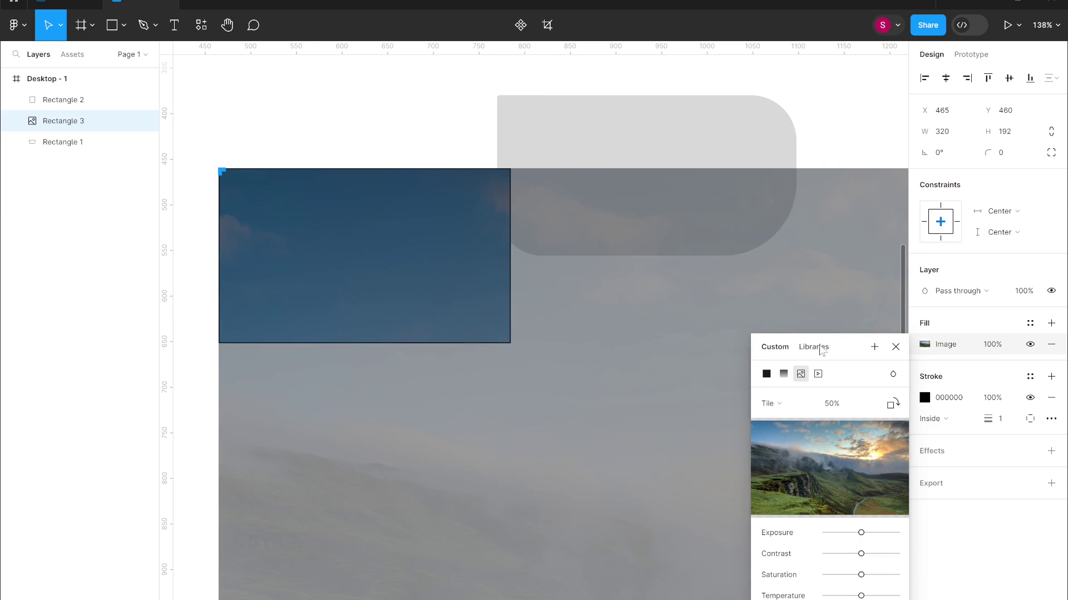
key(shift+1)
key(shift+2)
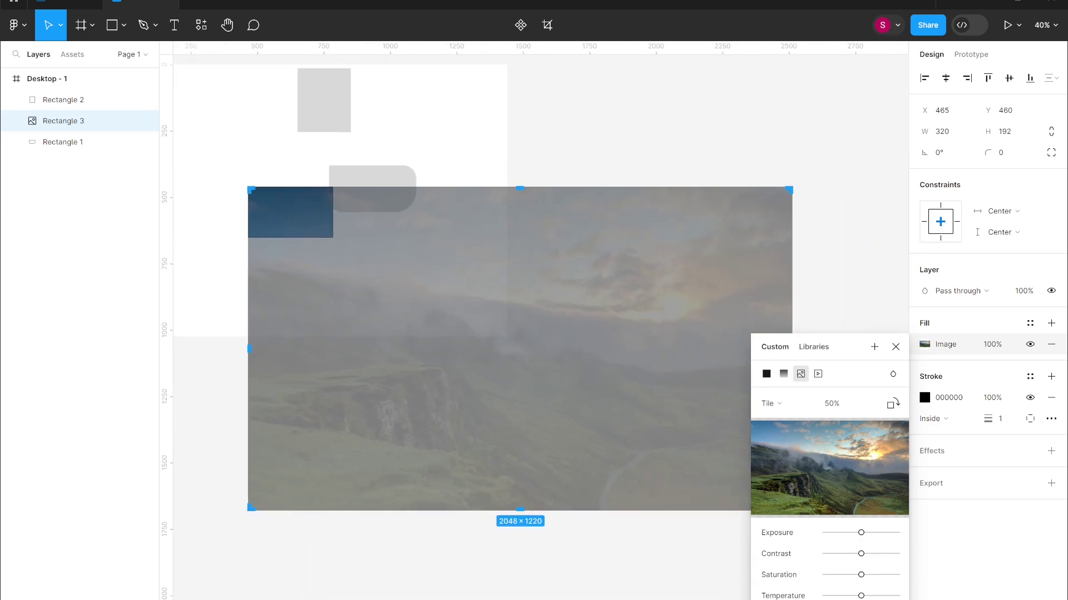
mouse_move(301, 230)
mouse_down()
mouse_move(330, 250)
mouse_move(328, 225)
mouse_up()
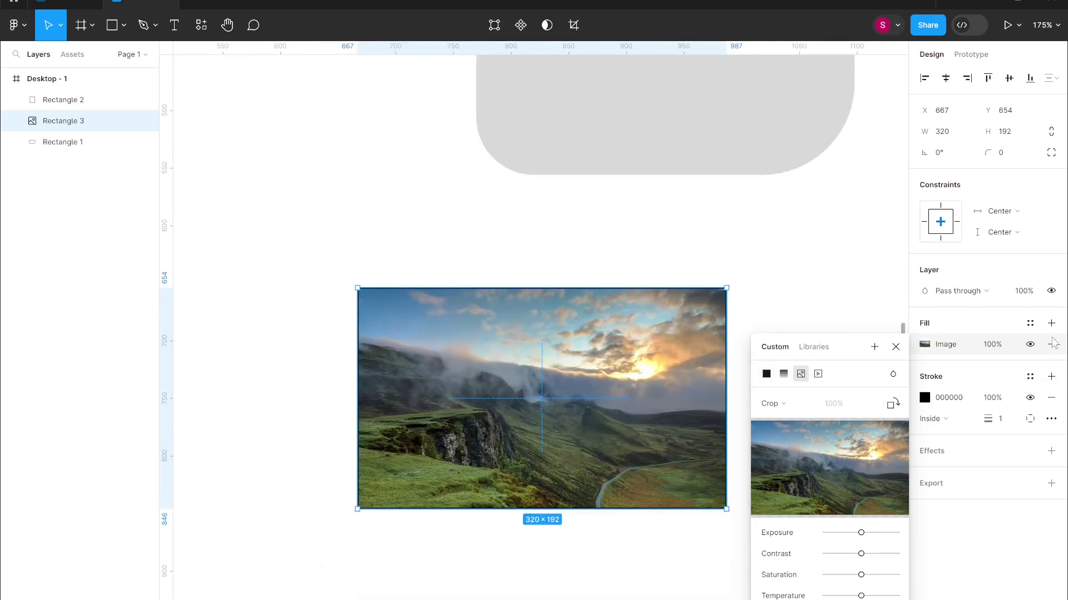
Add a second fill using the horse image at 100% opacity, hiding the landscape.
click(1051, 323)
click(924, 344)
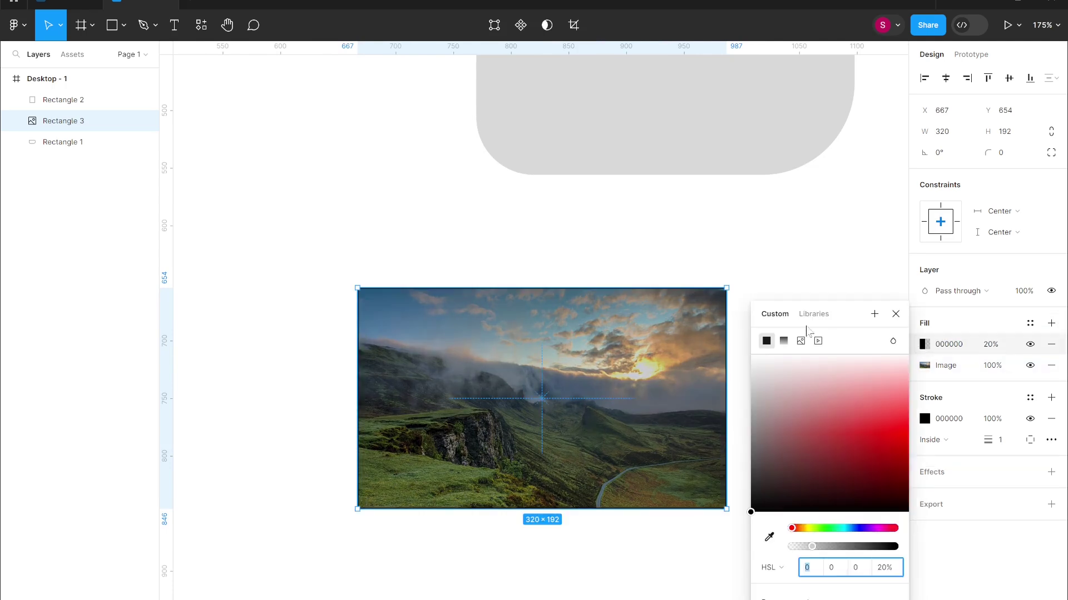
click(800, 340)
click(822, 436)
key(Return)
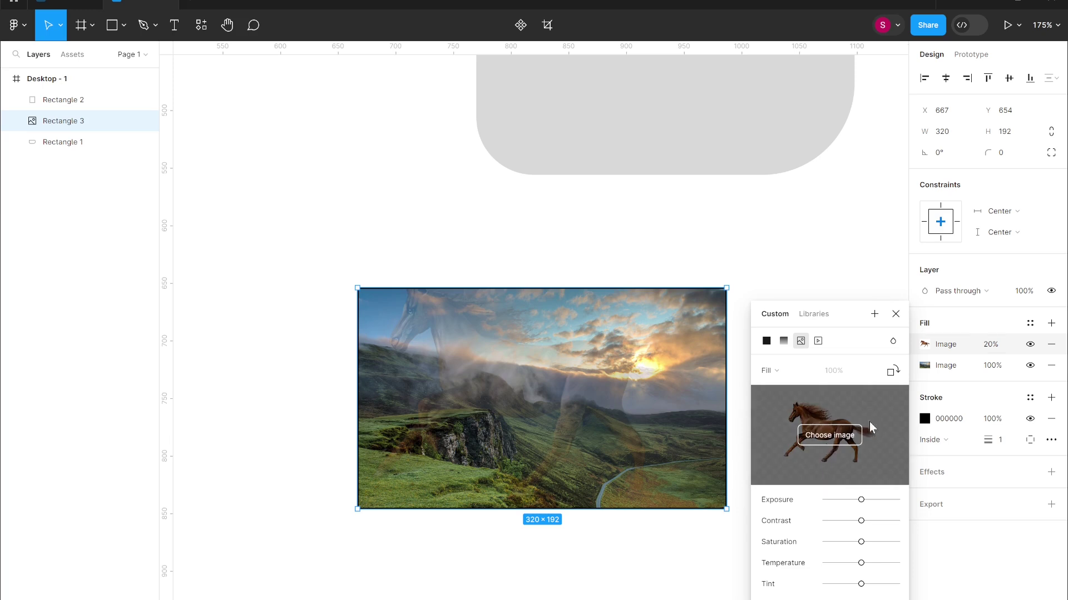
click(990, 344)
text(100)
key(Return)
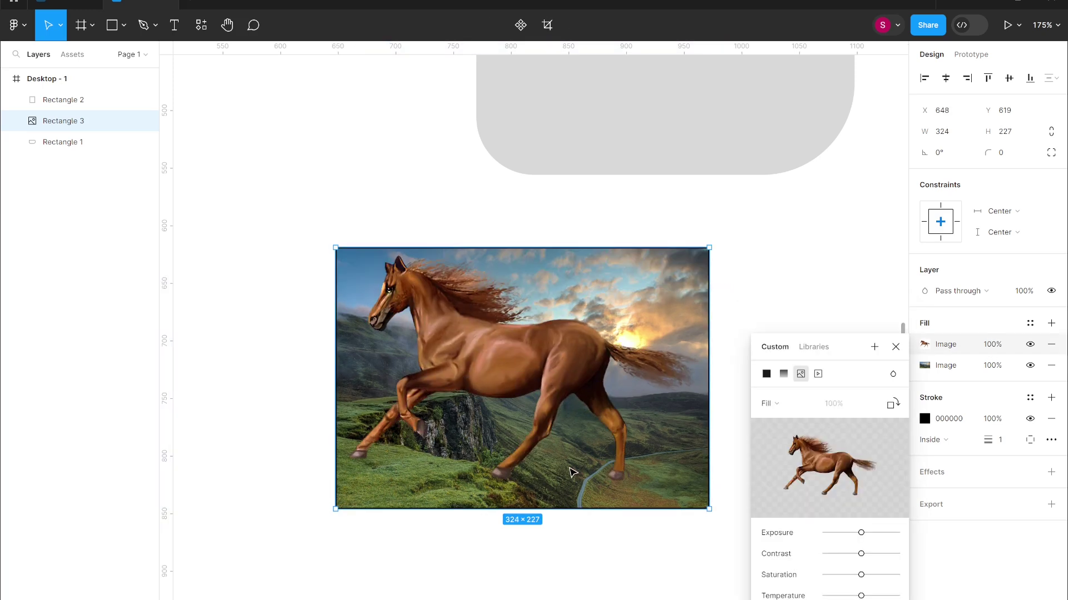
click(1029, 366)
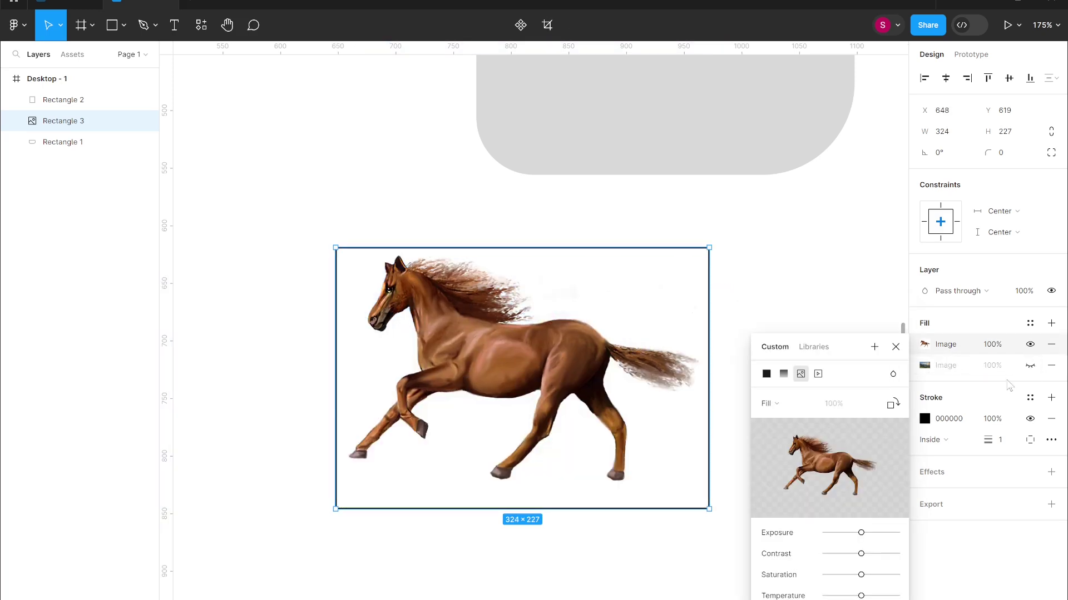
Add a third fill coloured red DF2828.
click(1051, 323)
click(933, 349)
drag(843, 533, 894, 528)
click(868, 431)
drag(790, 546, 880, 547)
click(967, 355)
Move the red fill below the horse image, hide it, and show the landscape again.
click(925, 345)
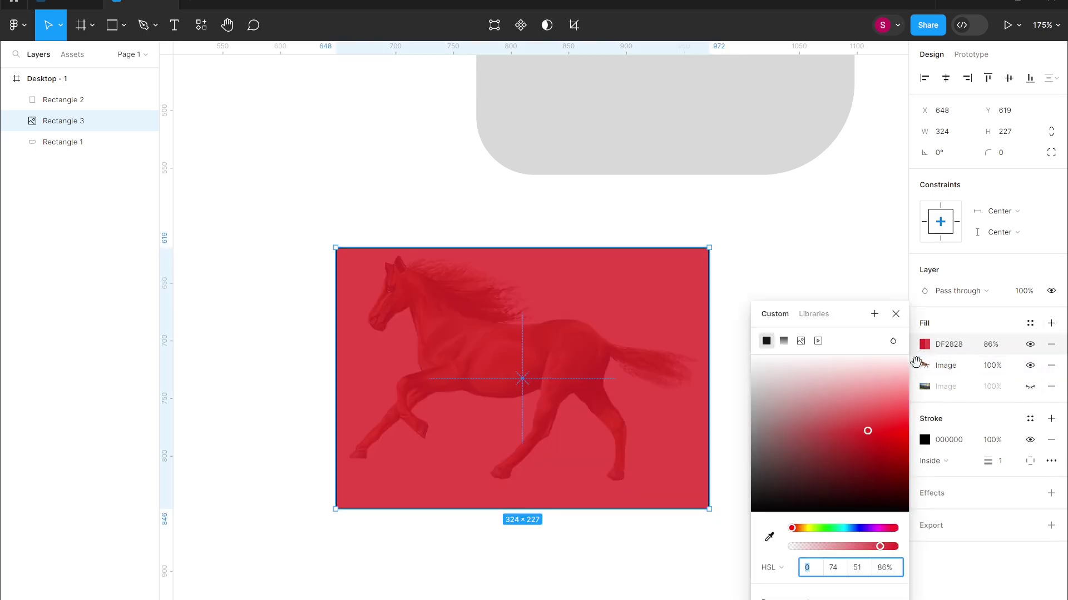
click(924, 365)
click(948, 344)
drag(924, 345, 884, 365)
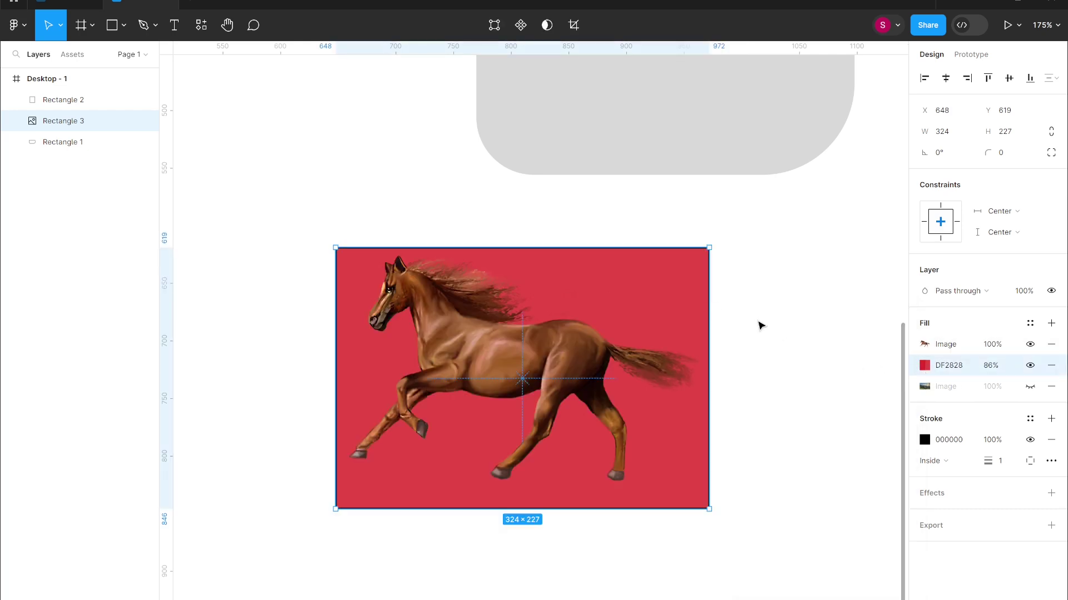
click(1029, 366)
click(1030, 386)
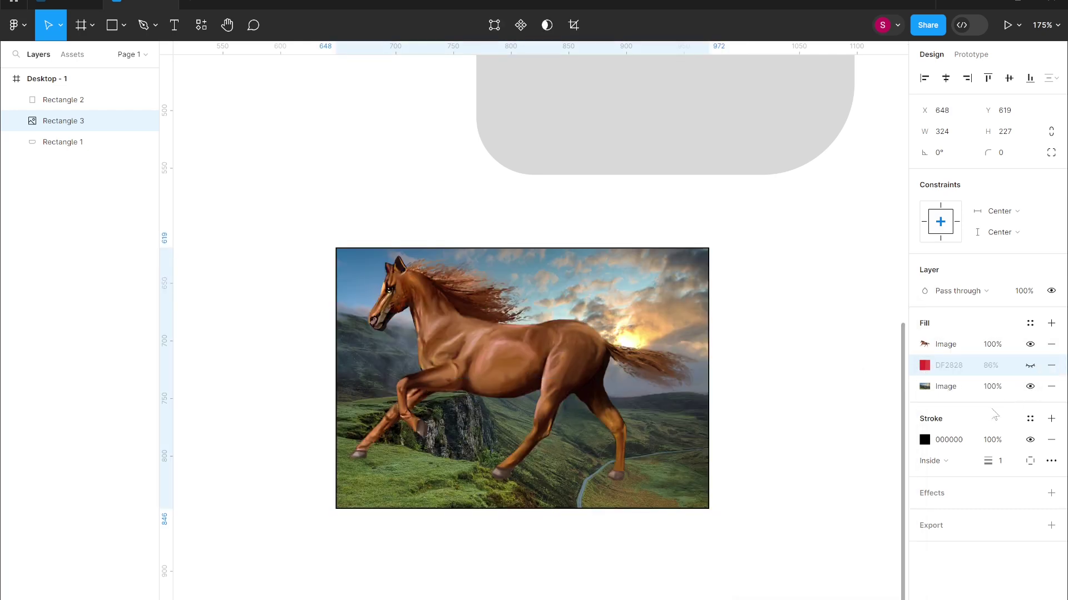
Create a new fill style named style2 from the fills and reselect the rectangle.
click(1030, 324)
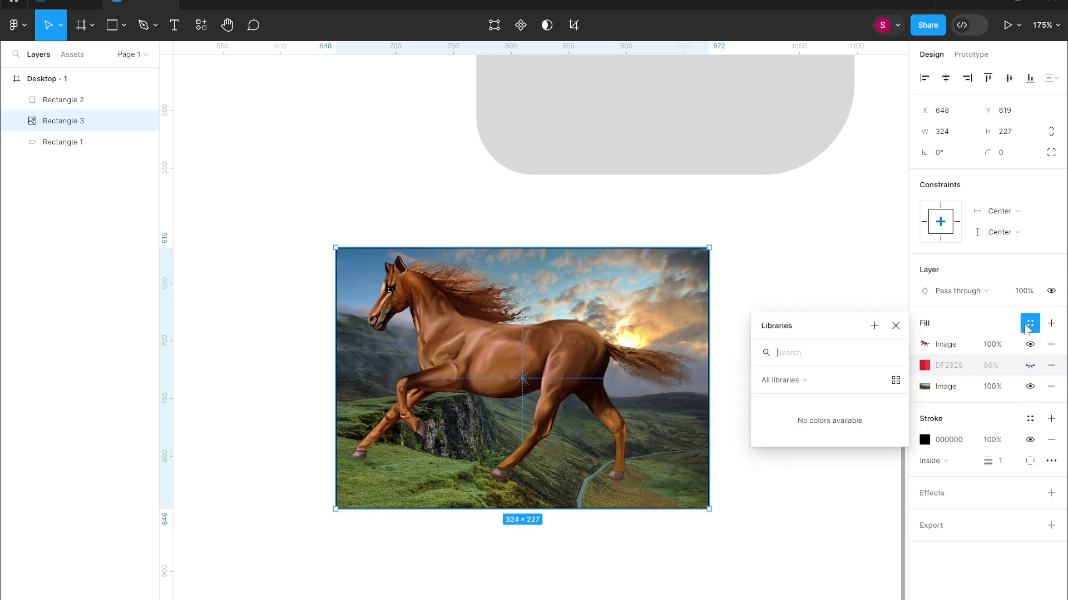
click(874, 326)
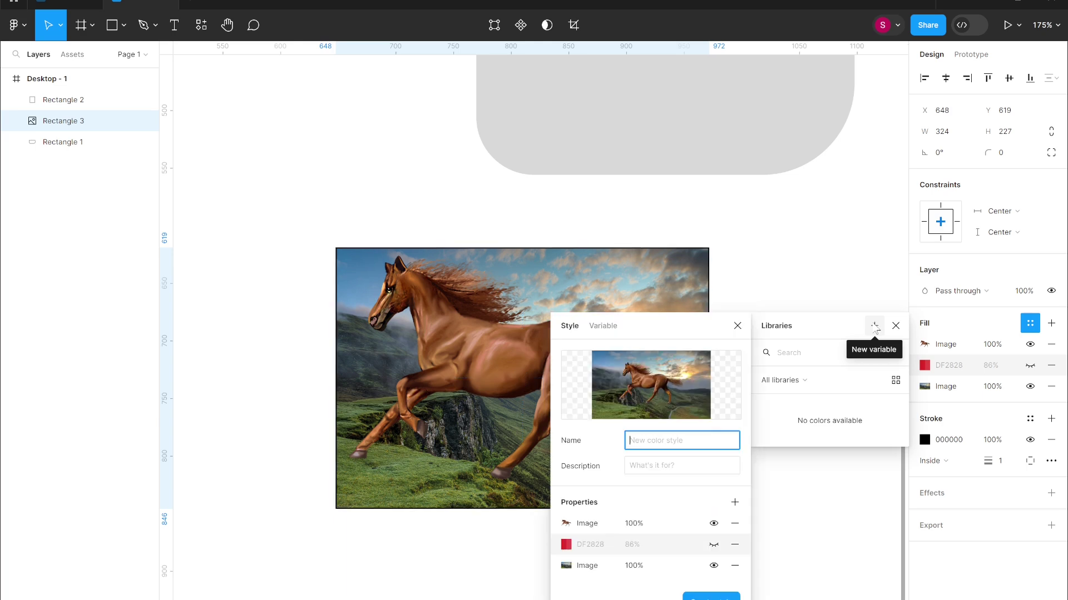
text(style2)
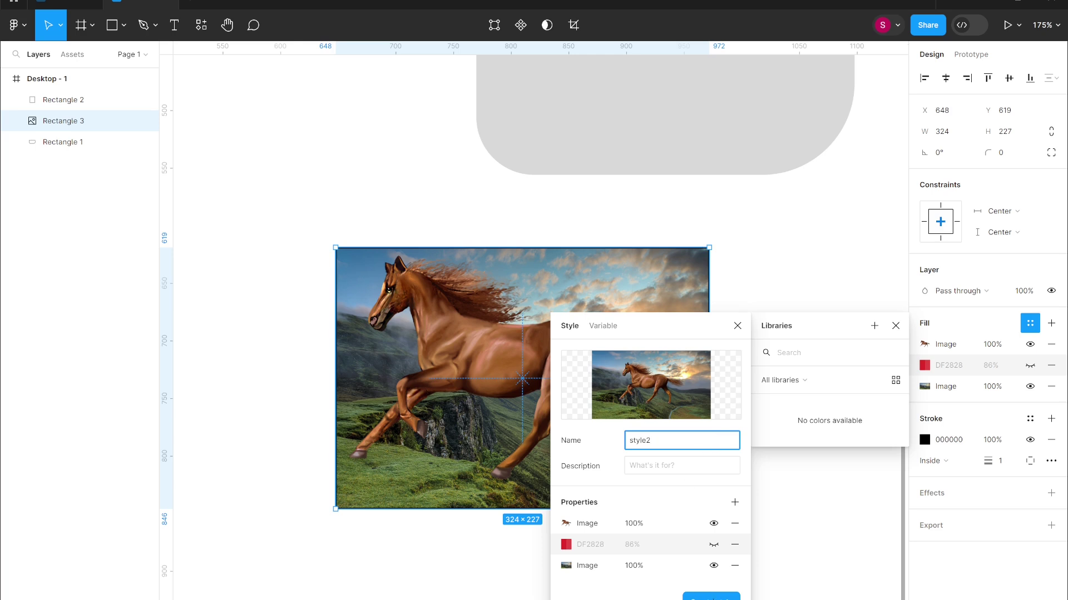
click(711, 595)
click(800, 555)
click(481, 342)
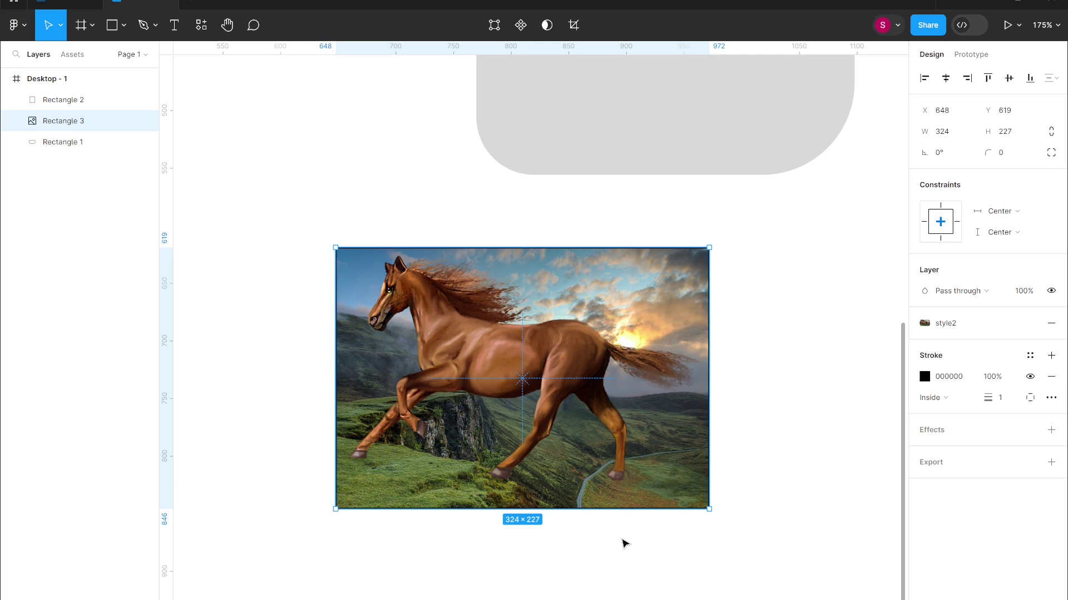
Scroll around the canvas to view the Desktop frame.
scroll(623, 543, down, 5)
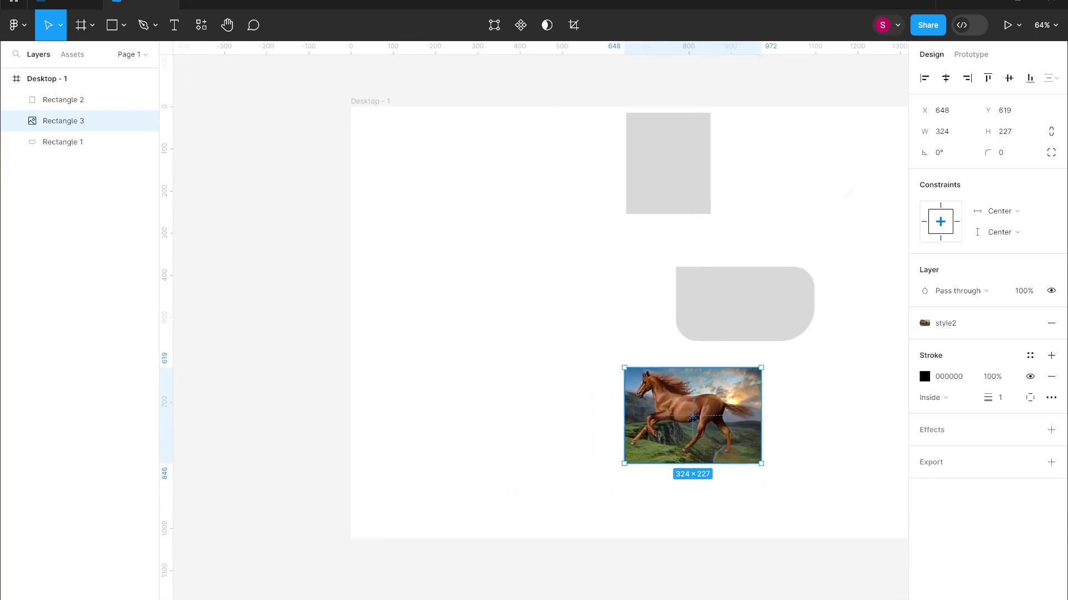
scroll(539, 321, up, 3)
scroll(539, 321, right, 4)
scroll(539, 320, left, 1)
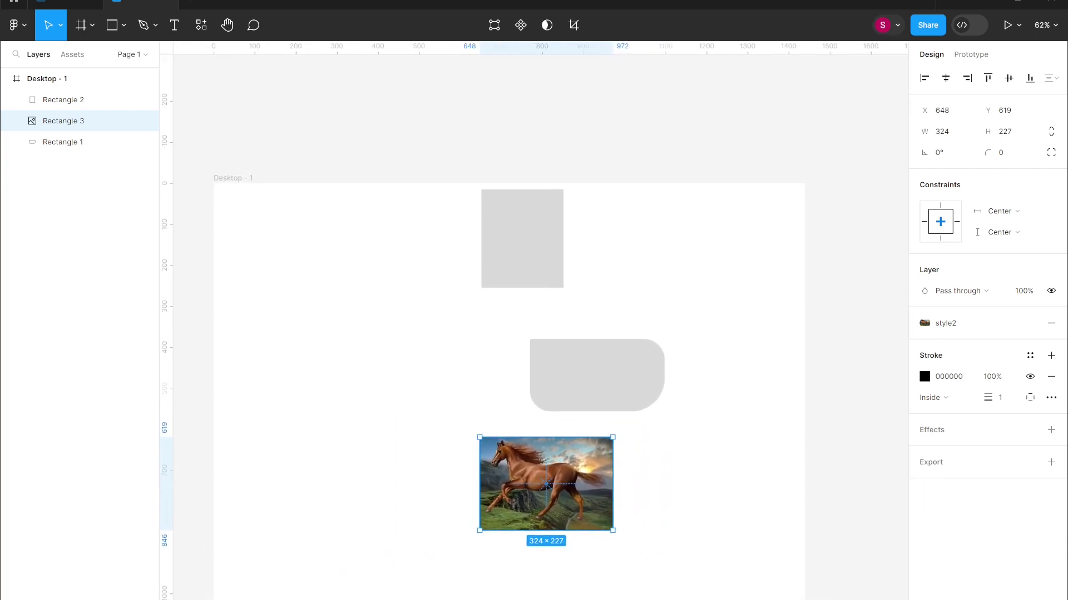